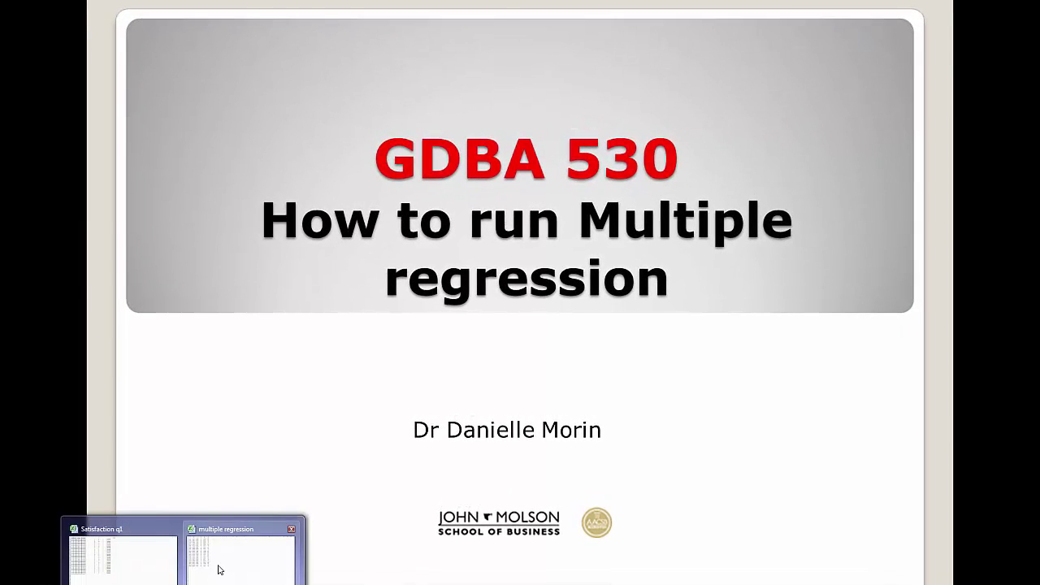
Step: Switch from the slideshow to the 'multiple regression' workbook holding the Y and X1–X5 data
{"action": "left_click", "coordinate": [216, 567]}
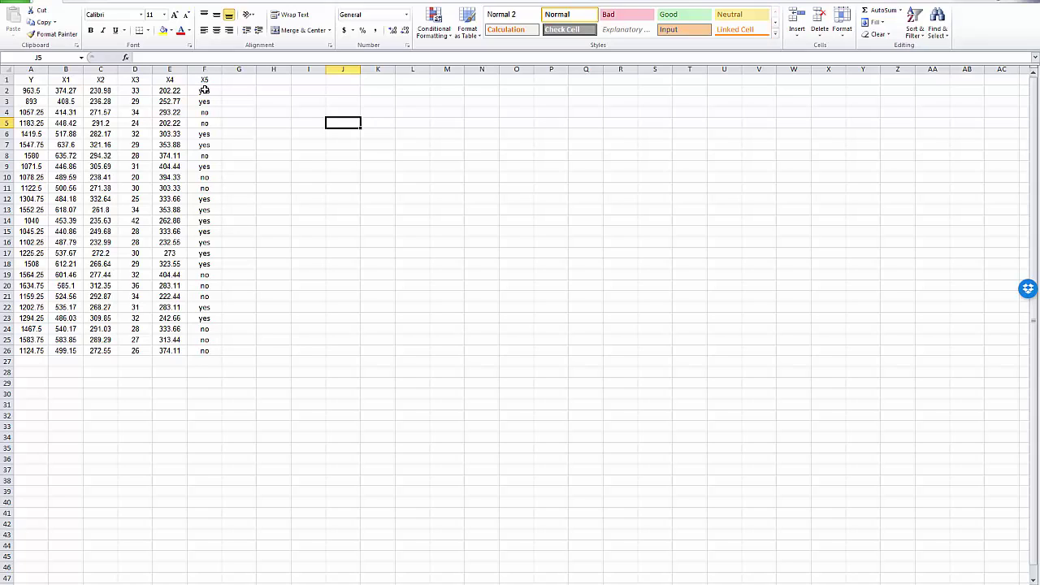
Step: In X5 (F2:F26), replace all 11 'no' values with 1 and all 14 'yes' values with 0
{"action": "left_click_drag", "start_coordinate": [205, 90], "coordinate": [204, 346]}
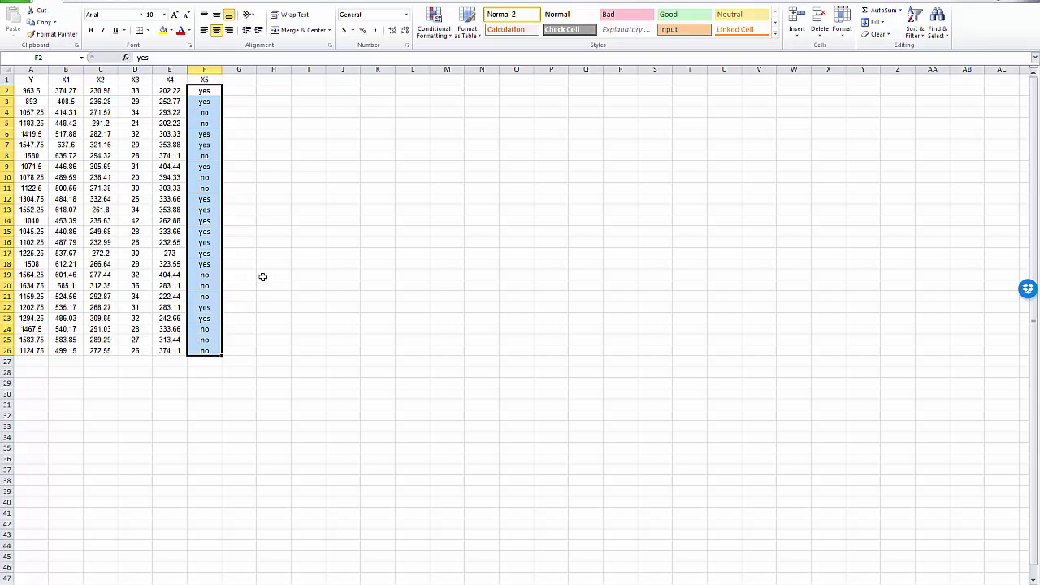
{"action": "left_click", "coordinate": [939, 27]}
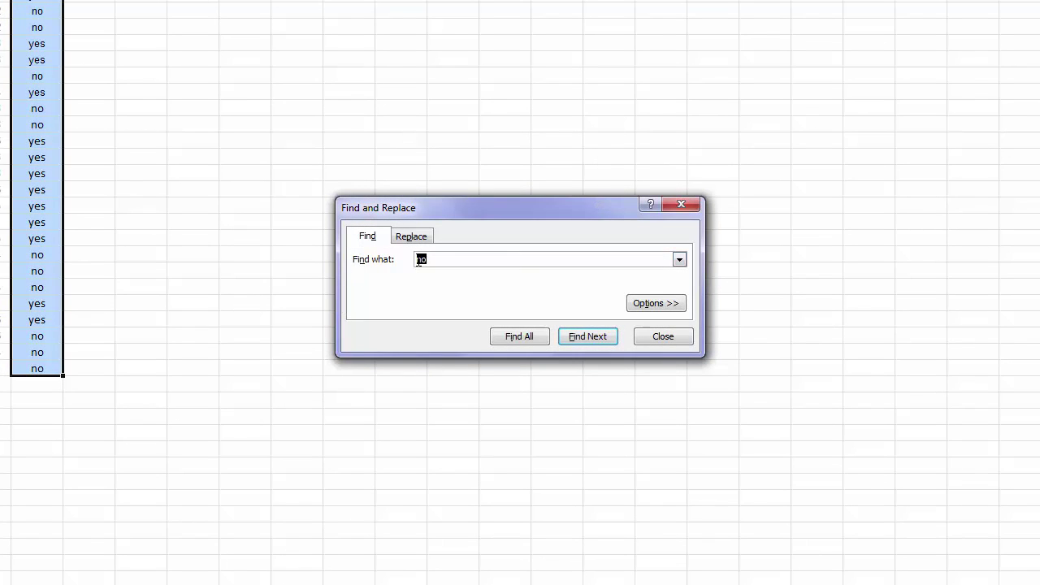
{"action": "left_click", "coordinate": [436, 260]}
{"action": "left_click", "coordinate": [414, 237]}
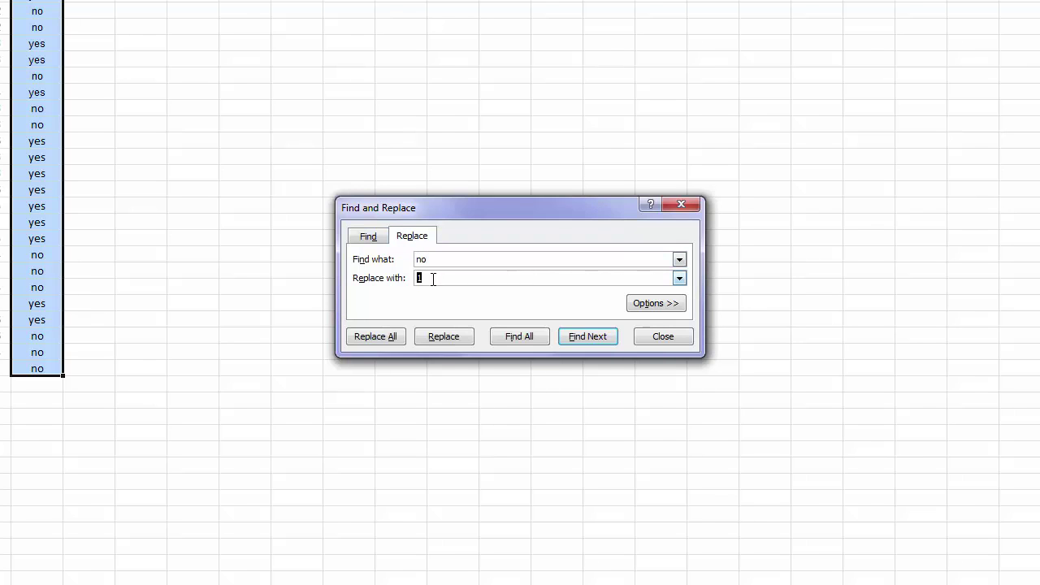
{"action": "left_click", "coordinate": [388, 338]}
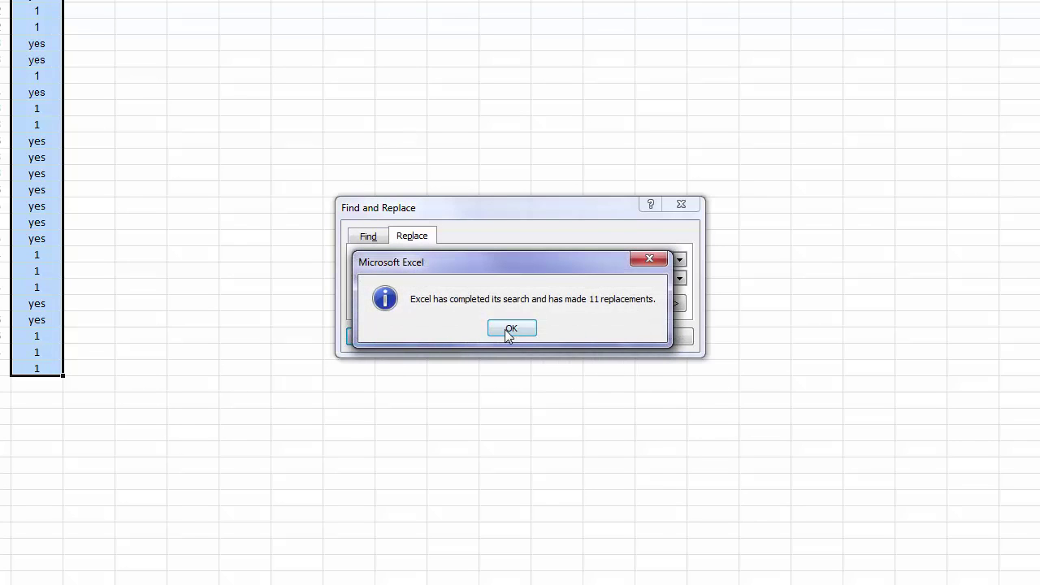
{"action": "left_click", "coordinate": [510, 330]}
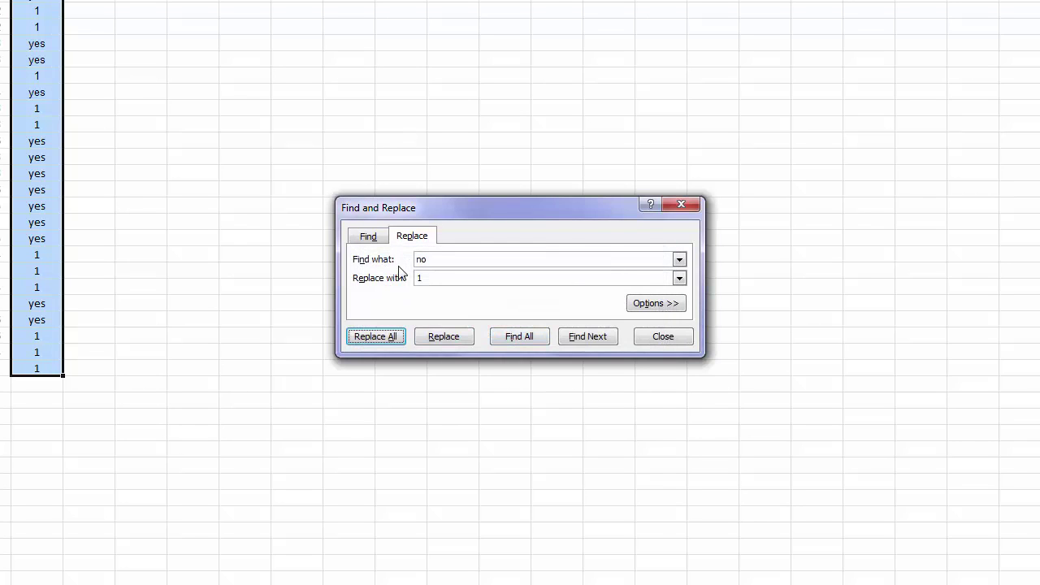
{"action": "left_click_drag", "start_coordinate": [431, 260], "coordinate": [394, 279]}
{"action": "type", "text": "yes"}
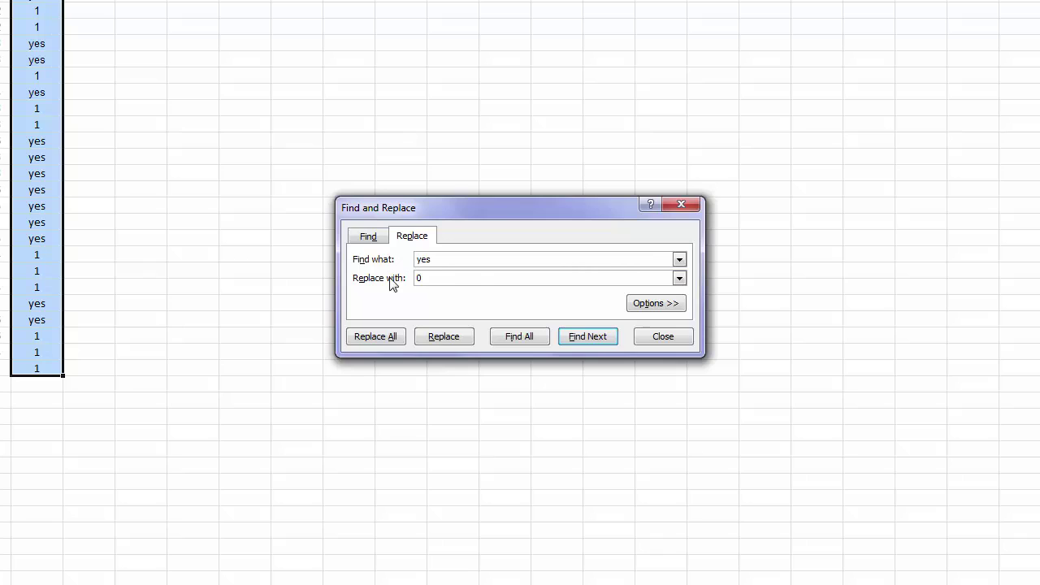
{"action": "left_click", "coordinate": [385, 337]}
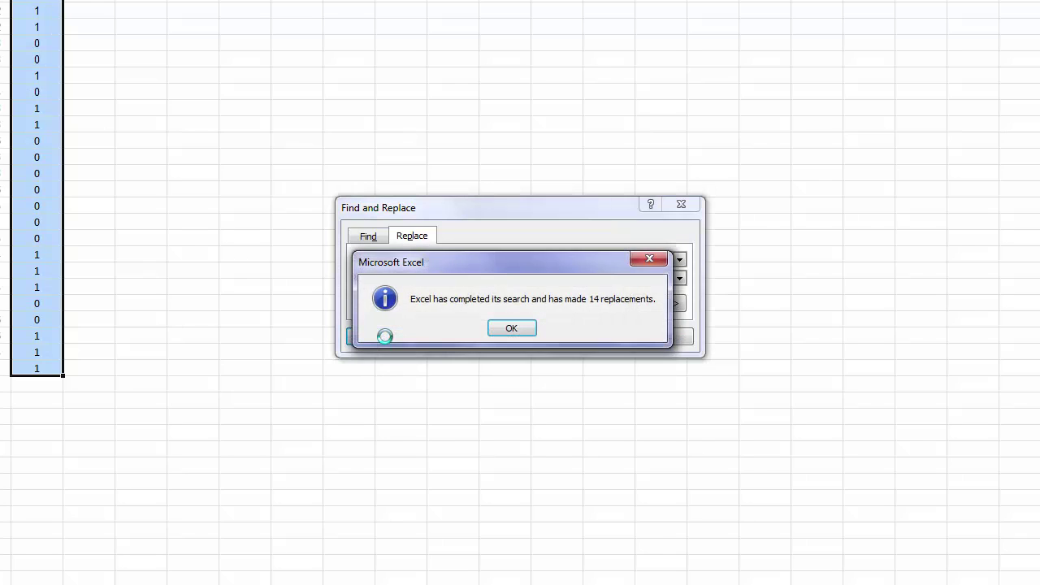
{"action": "left_click", "coordinate": [511, 328]}
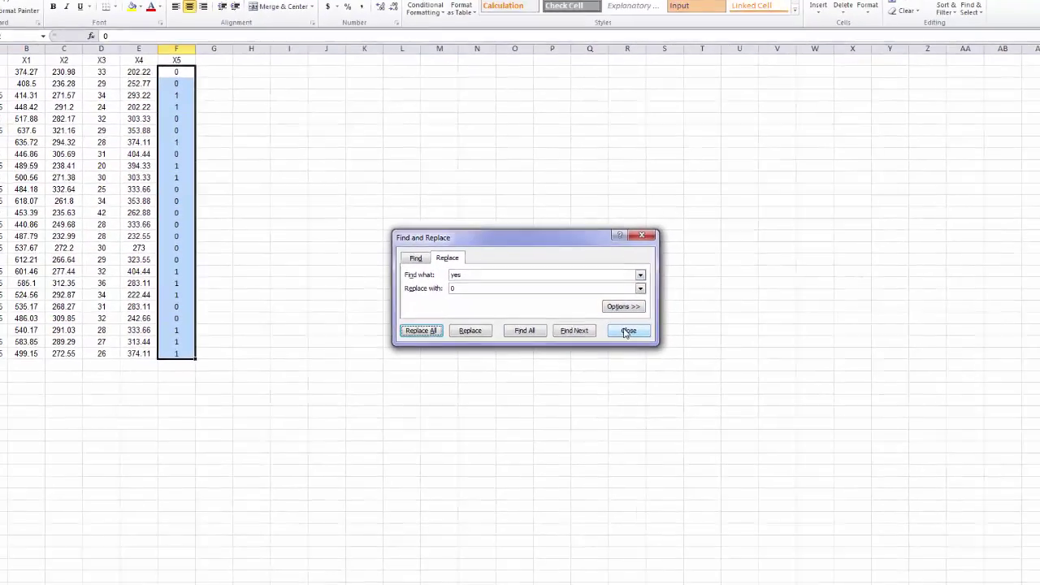
{"action": "left_click", "coordinate": [649, 334]}
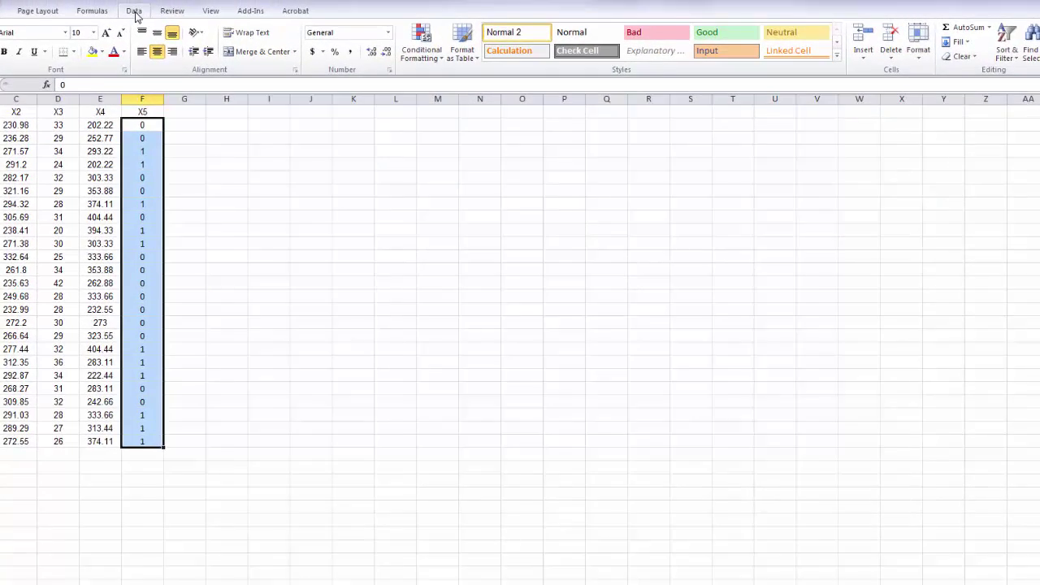
Step: Open the Regression tool from Data Analysis on the Data tab
{"action": "left_click", "coordinate": [198, 1]}
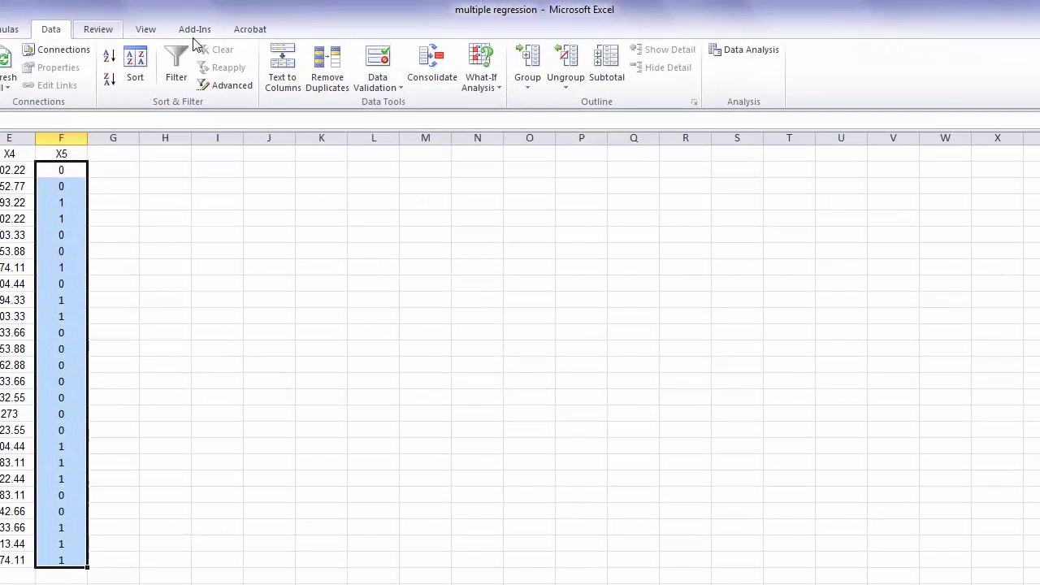
{"action": "left_click", "coordinate": [741, 47]}
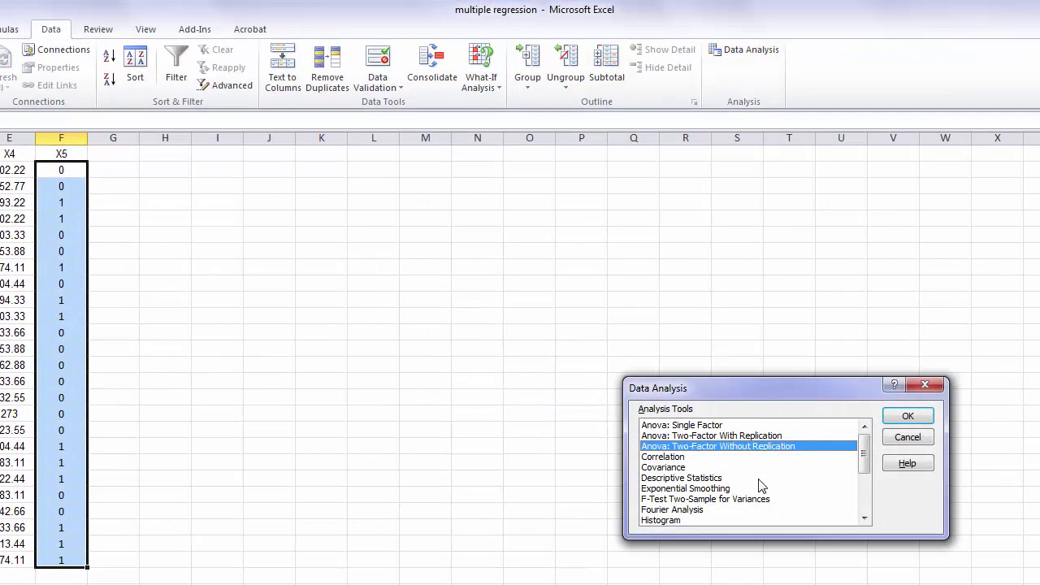
{"action": "left_click_drag", "start_coordinate": [866, 462], "coordinate": [866, 508]}
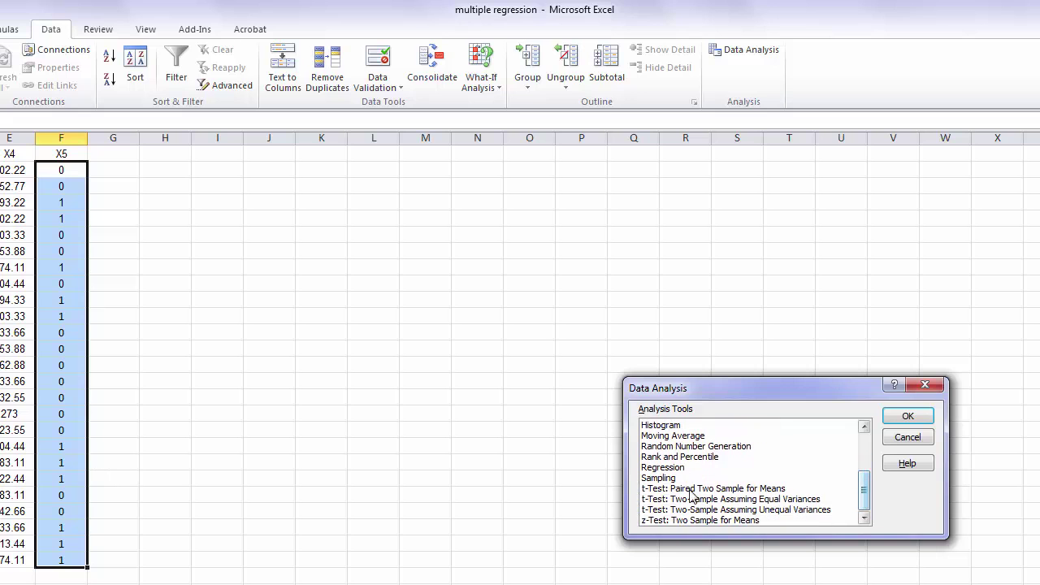
{"action": "left_click", "coordinate": [681, 469]}
{"action": "left_click", "coordinate": [908, 415]}
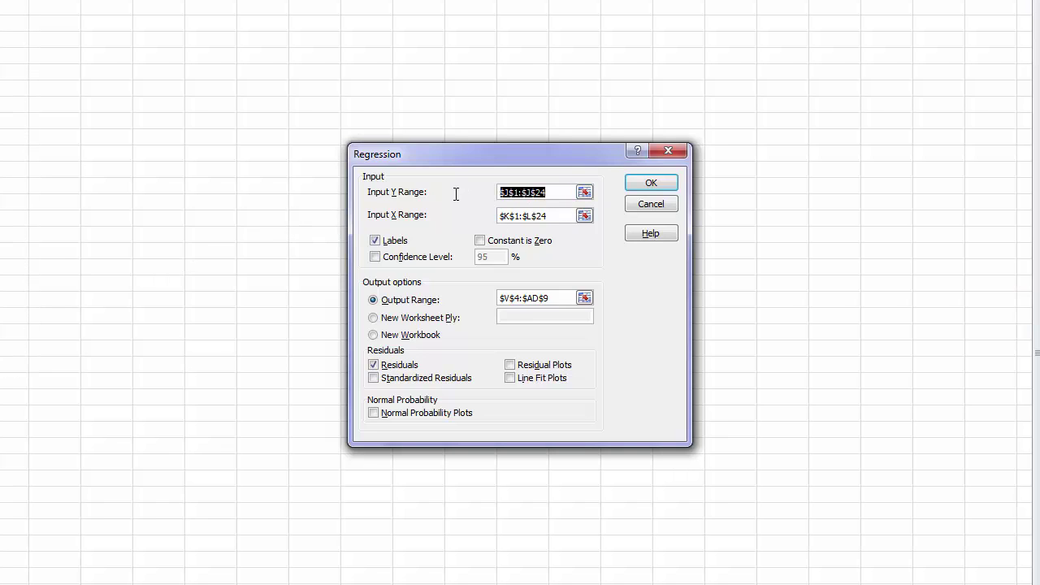
Step: Set the Input Y Range to A1:A26 and the Input X Range to B1:F26 (X1–X5)
{"action": "key", "text": "BackSpace"}
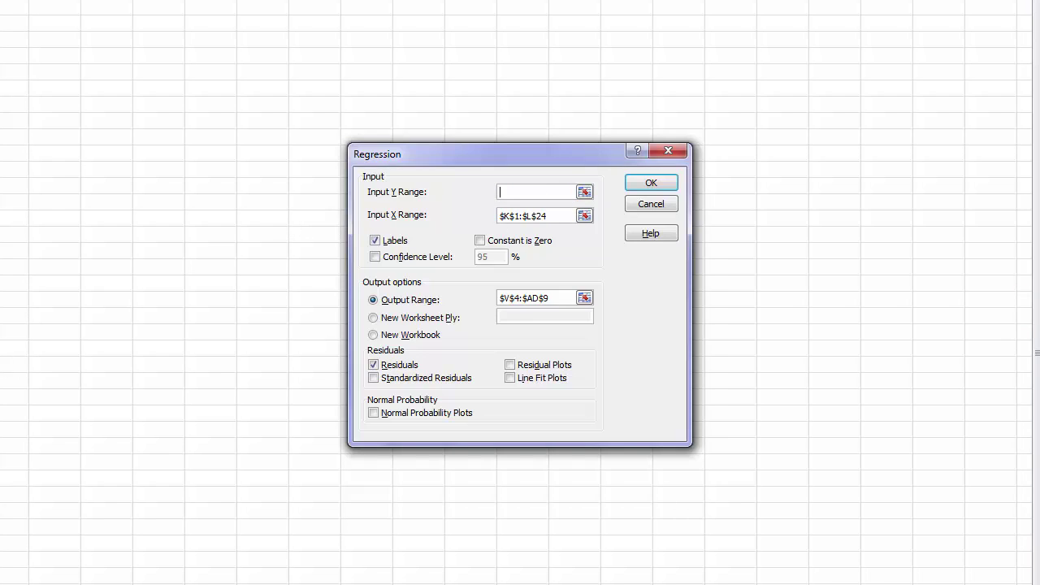
{"action": "left_click_drag", "start_coordinate": [15, 8], "coordinate": [15, 56]}
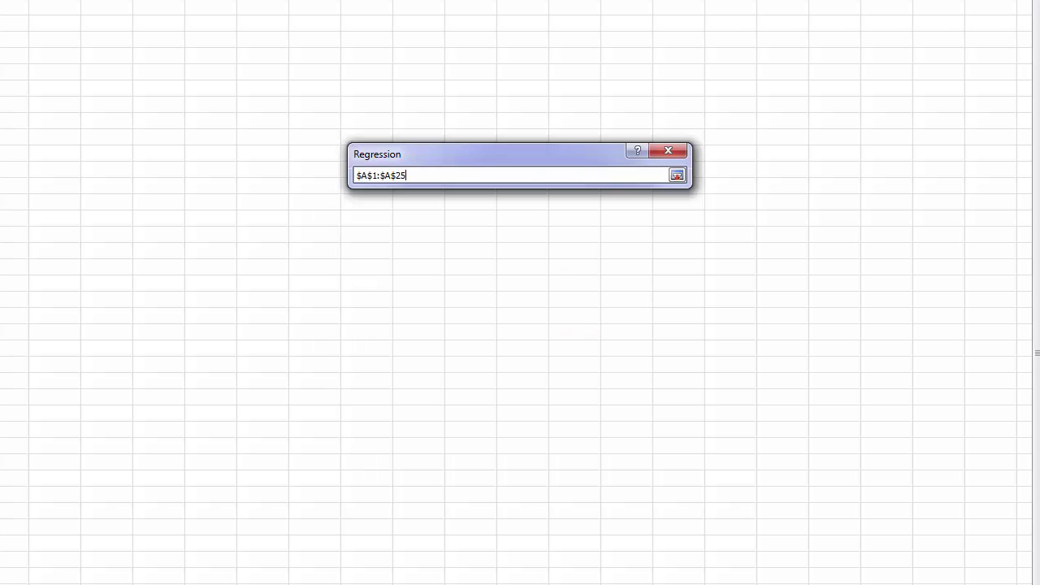
{"action": "left_click_drag", "start_coordinate": [15, 260], "coordinate": [8, 262]}
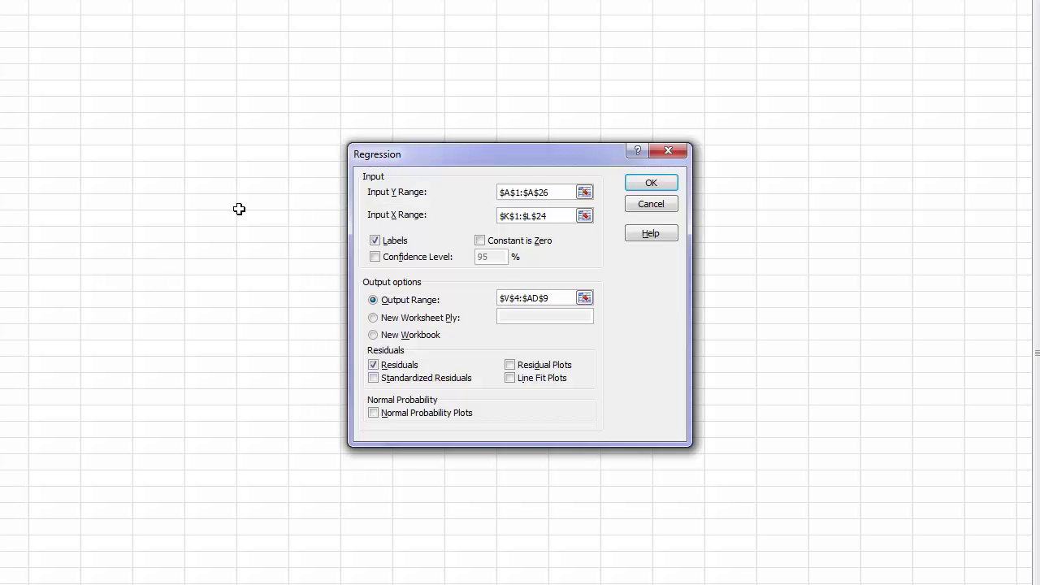
{"action": "left_click_drag", "start_coordinate": [547, 217], "coordinate": [433, 205]}
{"action": "key", "text": "BackSpace"}
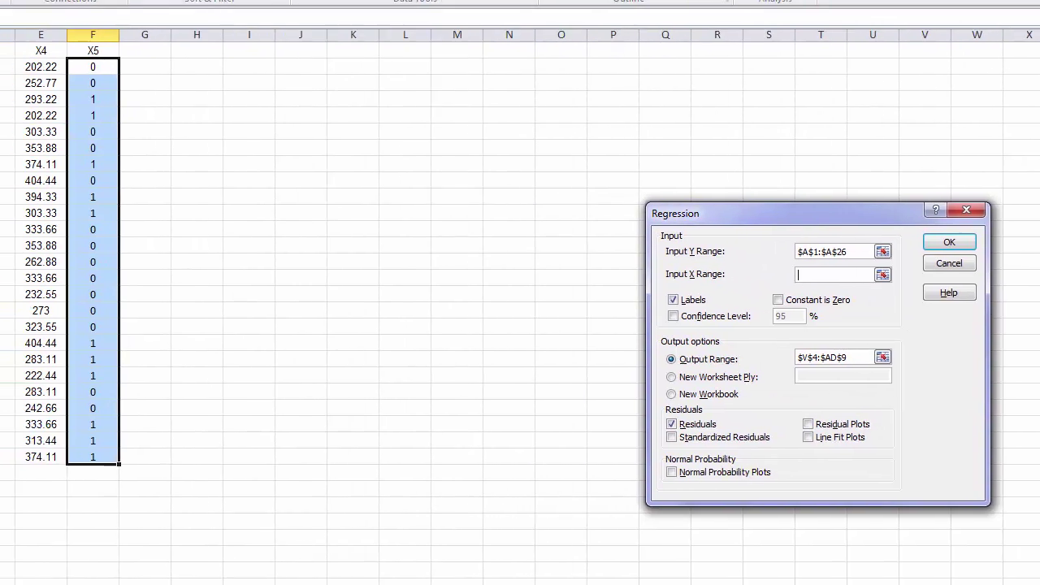
{"action": "left_click_drag", "start_coordinate": [89, 91], "coordinate": [263, 488]}
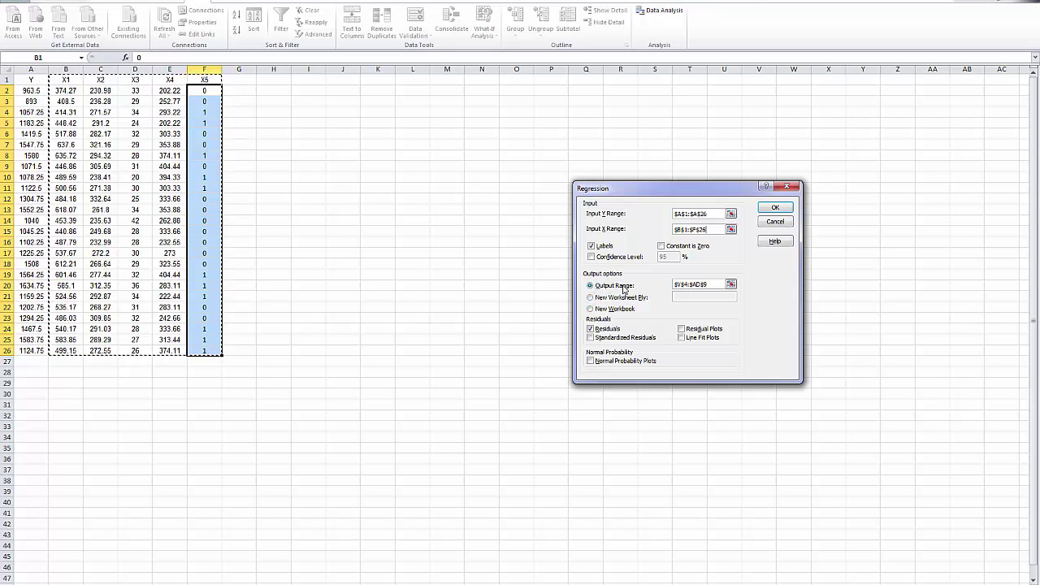
Step: Output to I3:R24 with residual and line fit plots, and run the regression
{"action": "left_click_drag", "start_coordinate": [706, 285], "coordinate": [673, 284]}
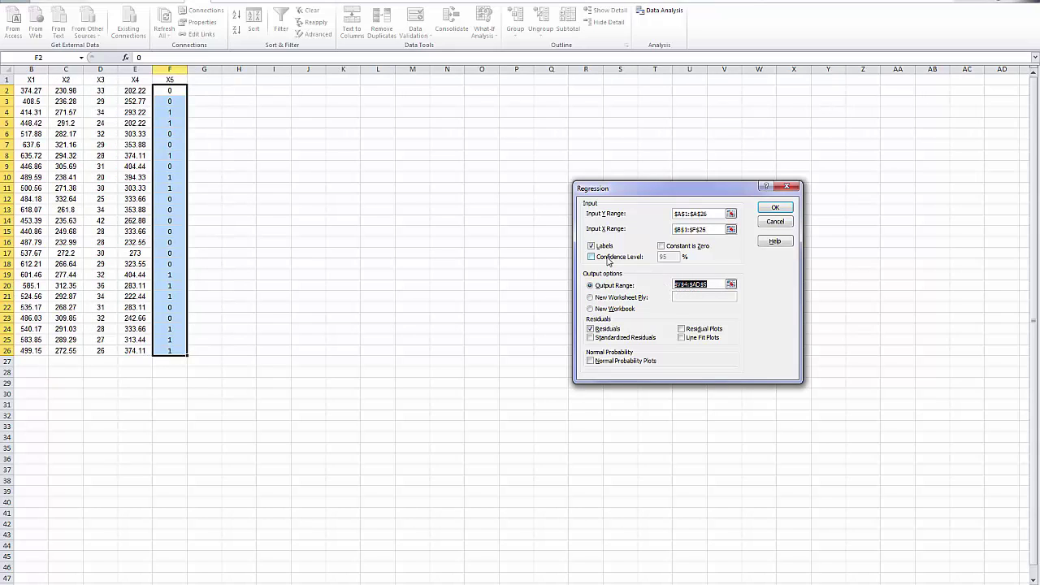
{"action": "key", "text": "Delete"}
{"action": "left_click_drag", "start_coordinate": [279, 103], "coordinate": [601, 328]}
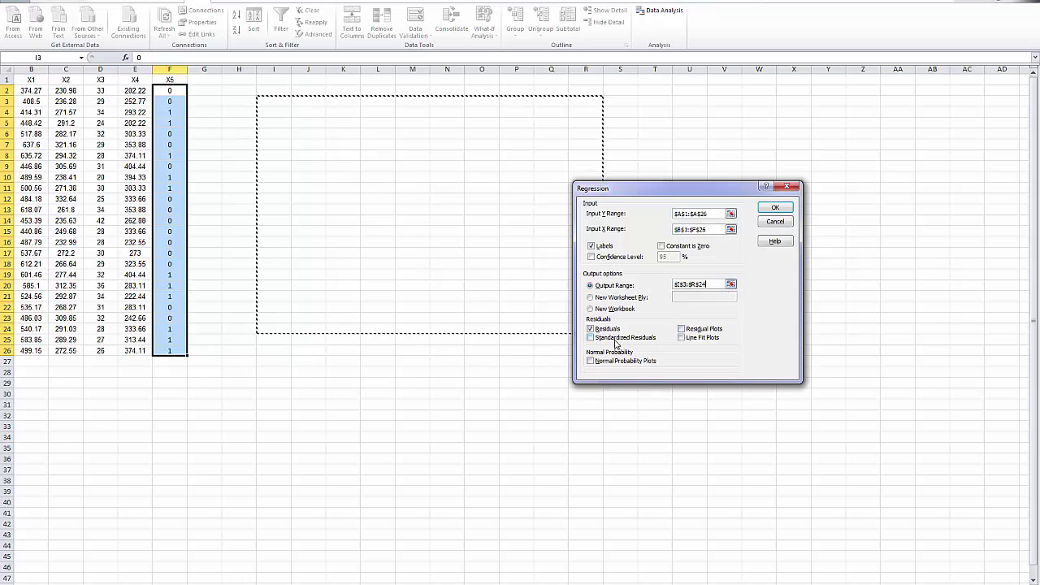
{"action": "left_click", "coordinate": [681, 329]}
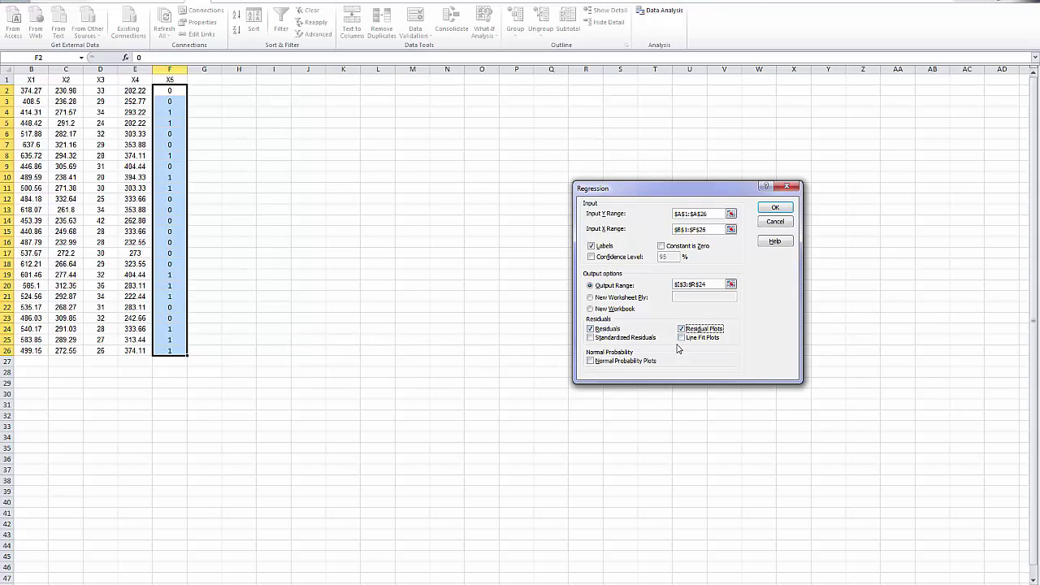
{"action": "left_click", "coordinate": [681, 338]}
{"action": "left_click", "coordinate": [774, 208]}
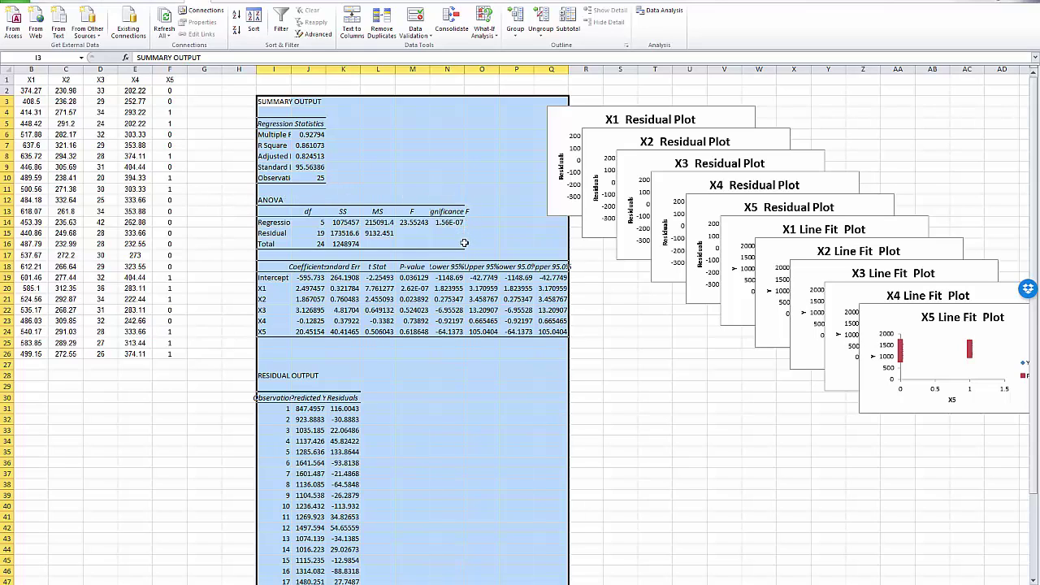
{"action": "left_click", "coordinate": [449, 222]}
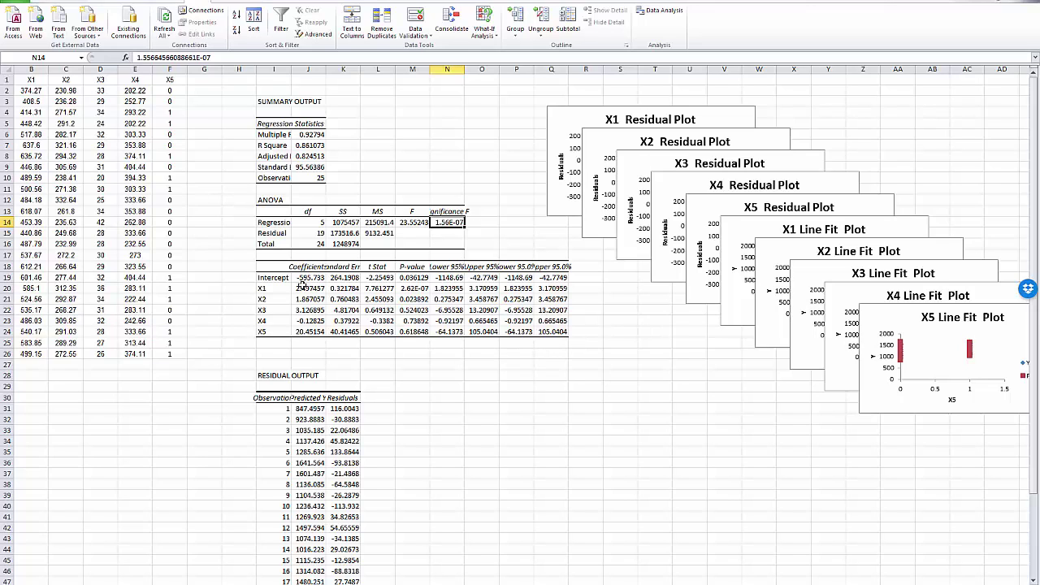
{"action": "left_click_drag", "start_coordinate": [305, 266], "coordinate": [308, 331]}
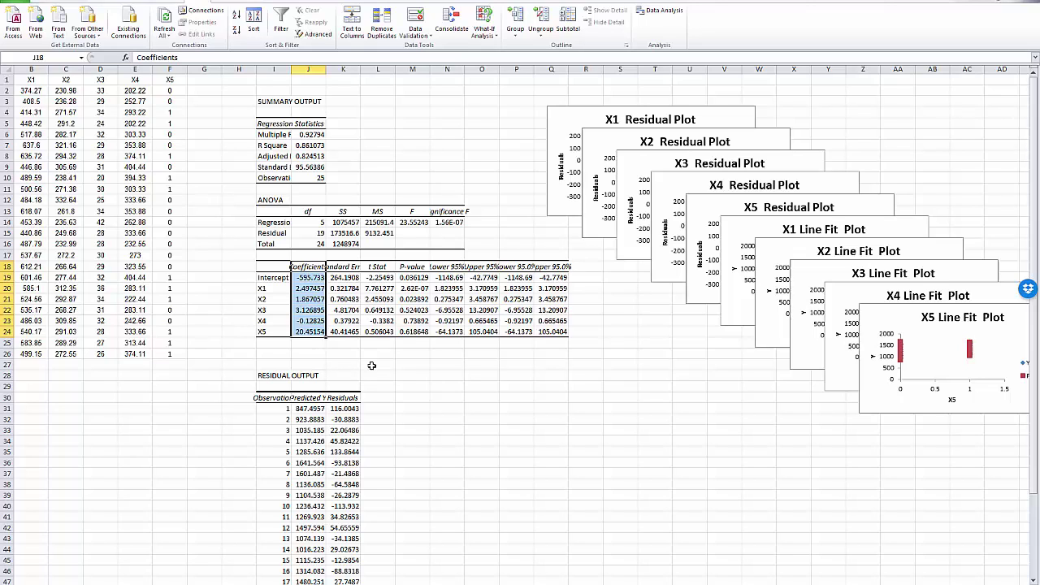
{"action": "left_click", "coordinate": [411, 287]}
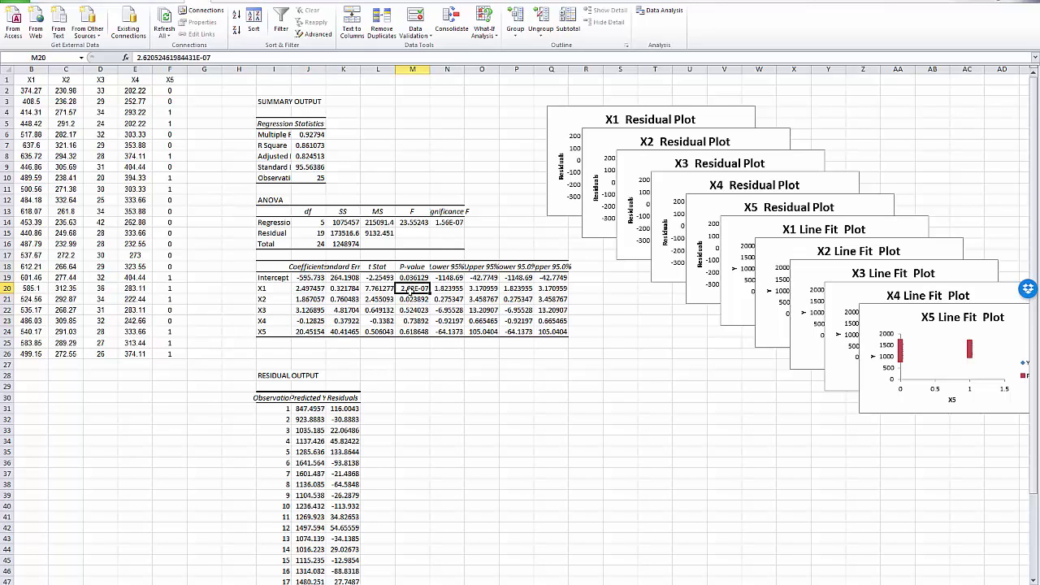
{"action": "left_click_drag", "start_coordinate": [410, 291], "coordinate": [411, 334]}
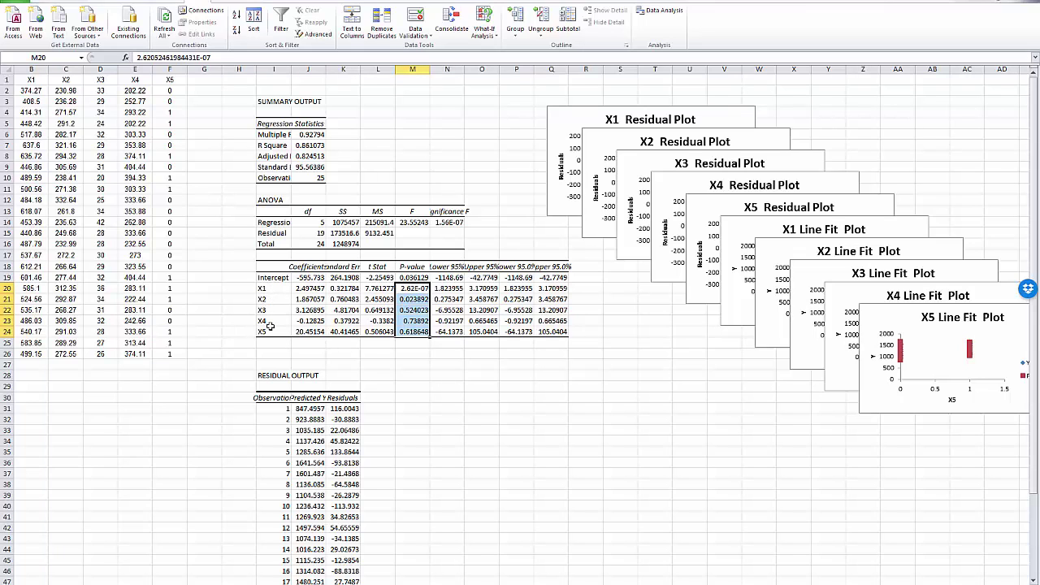
{"action": "left_click", "coordinate": [404, 321]}
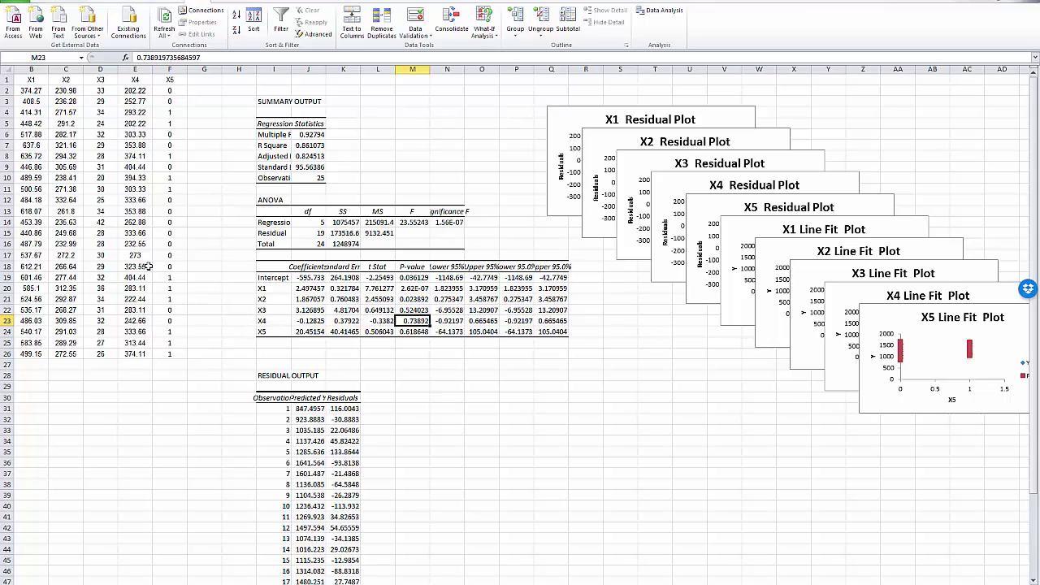
Step: Delete the X4 column (column E), accepting the invalid-references warning
{"action": "left_click", "coordinate": [134, 69]}
{"action": "right_click", "coordinate": [135, 69]}
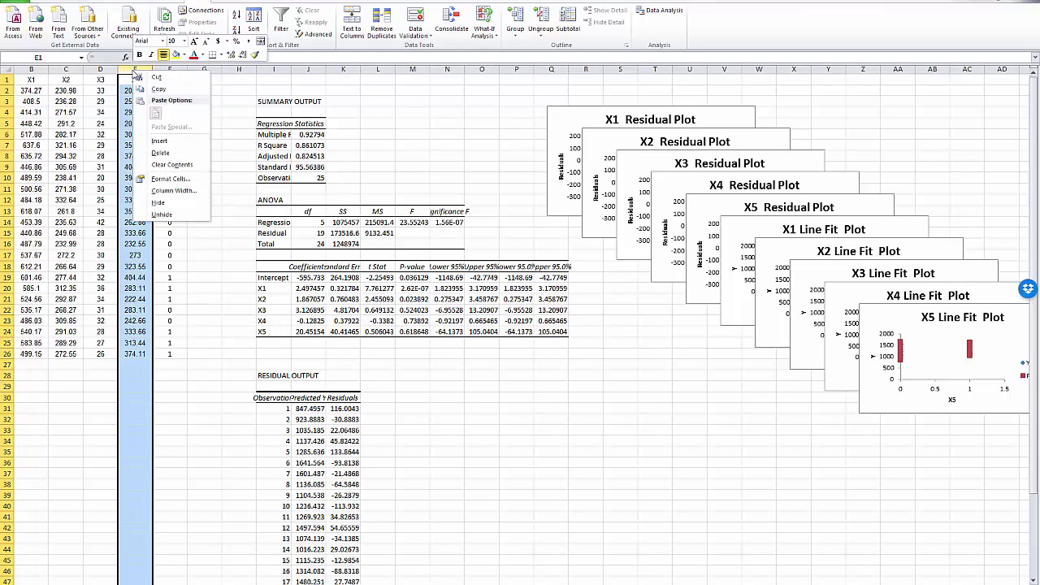
{"action": "left_click", "coordinate": [160, 152]}
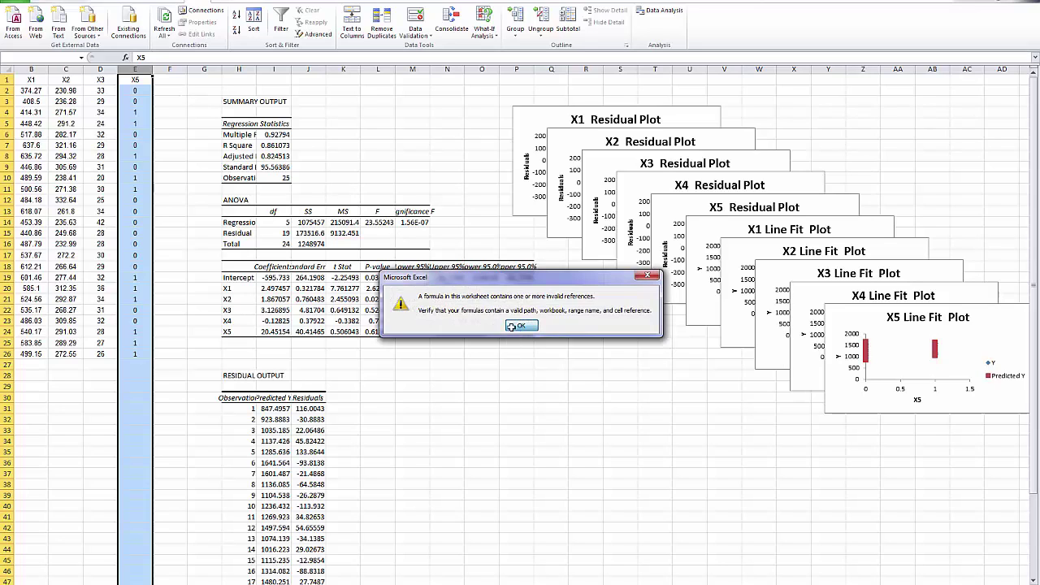
{"action": "left_click", "coordinate": [520, 325]}
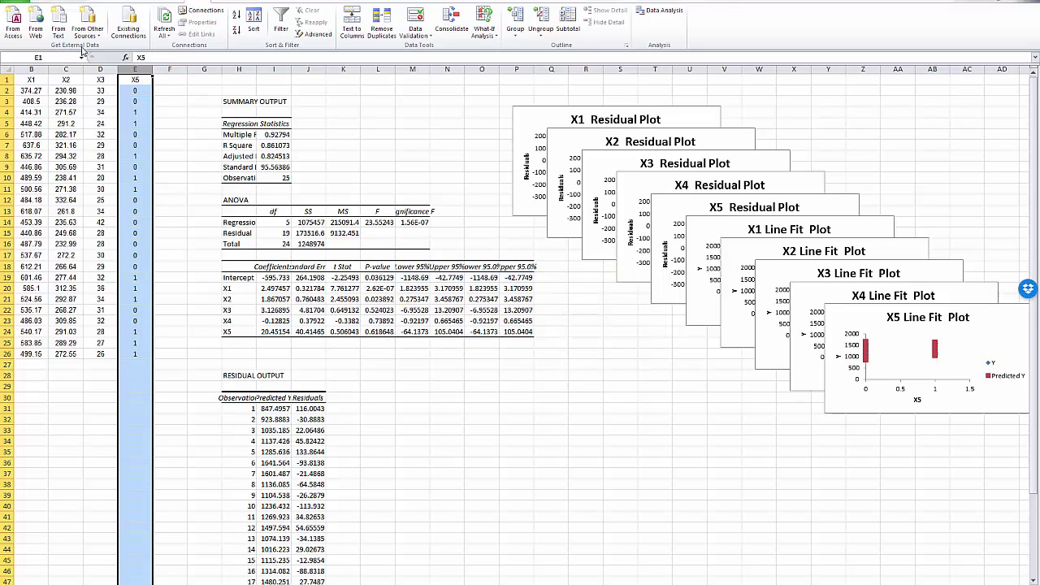
Step: Rerun the regression with X range B1:E26 and output at N34:T43
{"action": "left_click", "coordinate": [660, 10]}
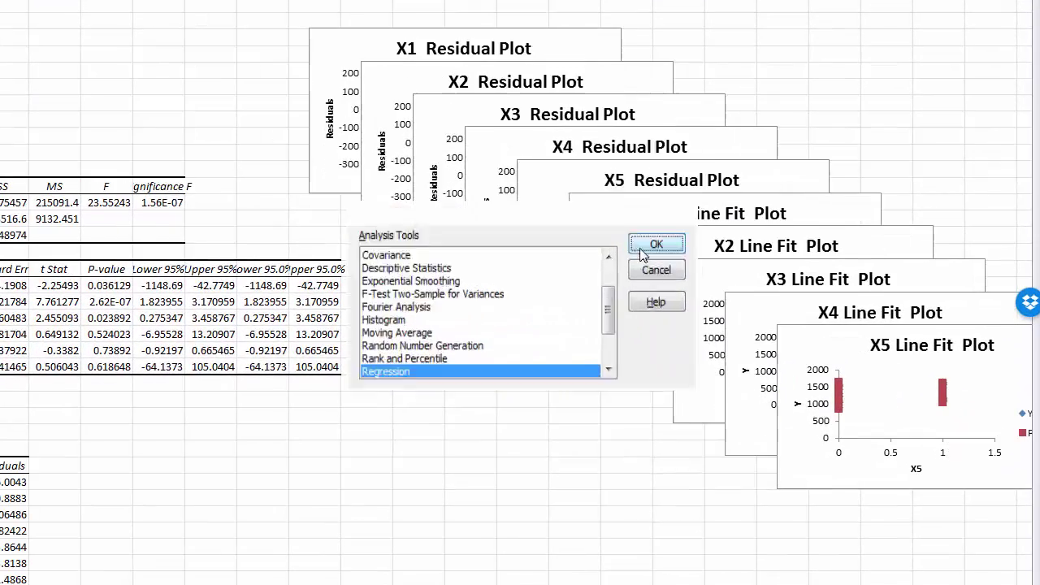
{"action": "left_click", "coordinate": [642, 250]}
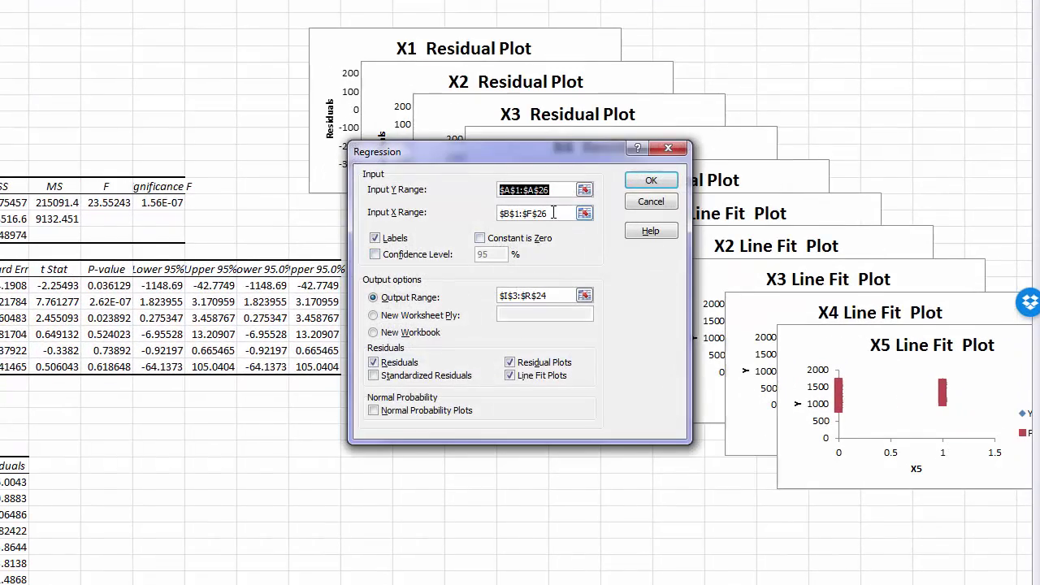
{"action": "left_click_drag", "start_coordinate": [554, 212], "coordinate": [463, 215]}
{"action": "key", "text": "BackSpace"}
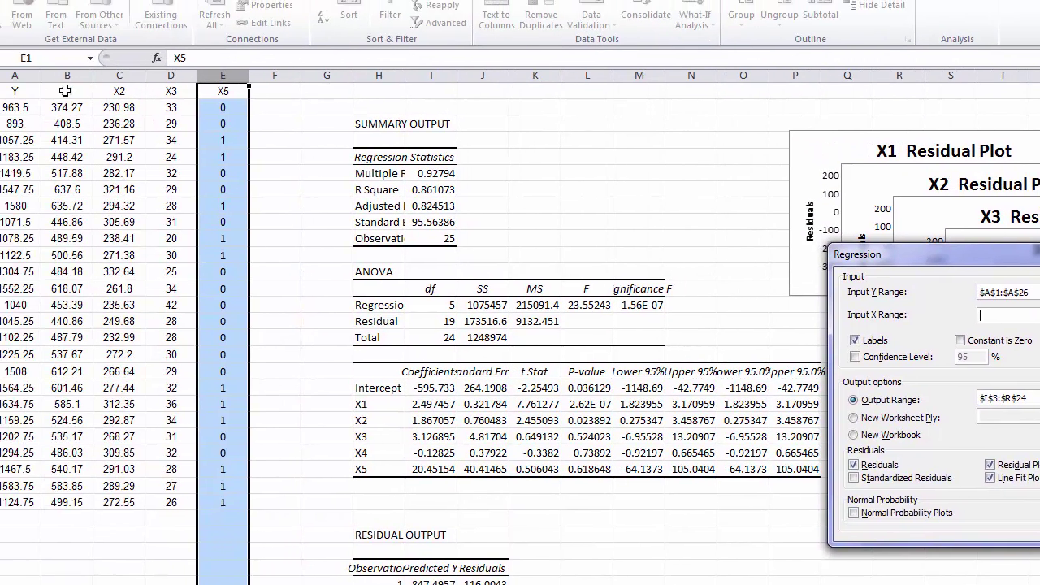
{"action": "left_click_drag", "start_coordinate": [67, 91], "coordinate": [205, 494]}
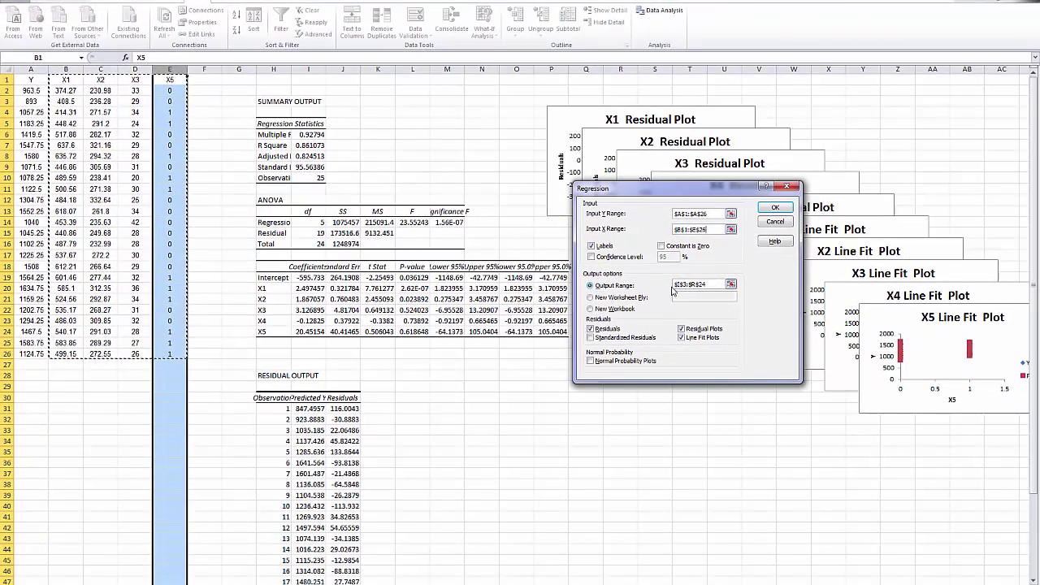
{"action": "left_click_drag", "start_coordinate": [706, 283], "coordinate": [631, 285]}
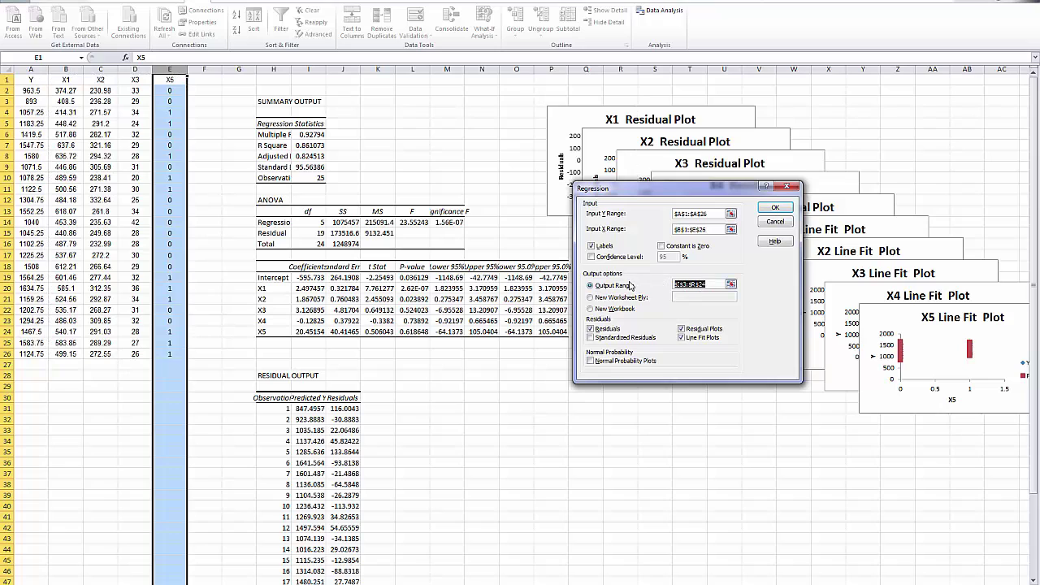
{"action": "key", "text": "BackSpace"}
{"action": "left_click_drag", "start_coordinate": [482, 442], "coordinate": [704, 538]}
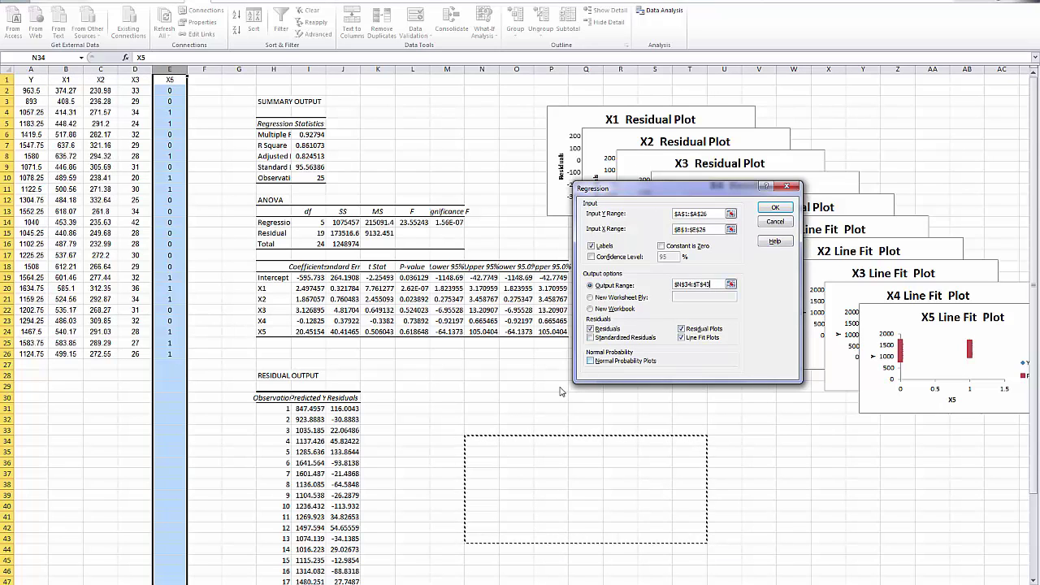
{"action": "left_click", "coordinate": [776, 209]}
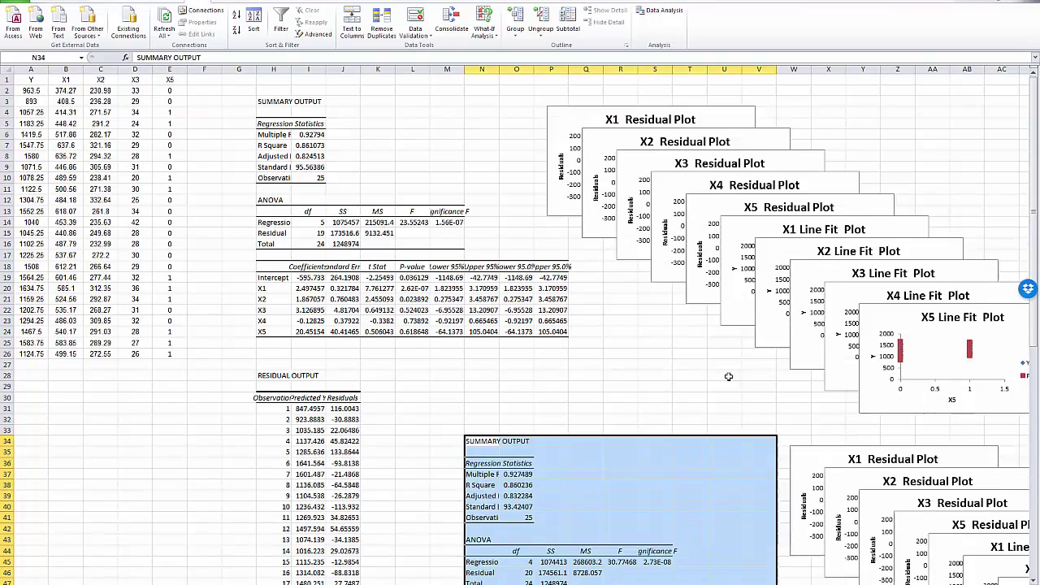
{"action": "scroll", "coordinate": [728, 376], "scroll_direction": "down", "scroll_amount": 8}
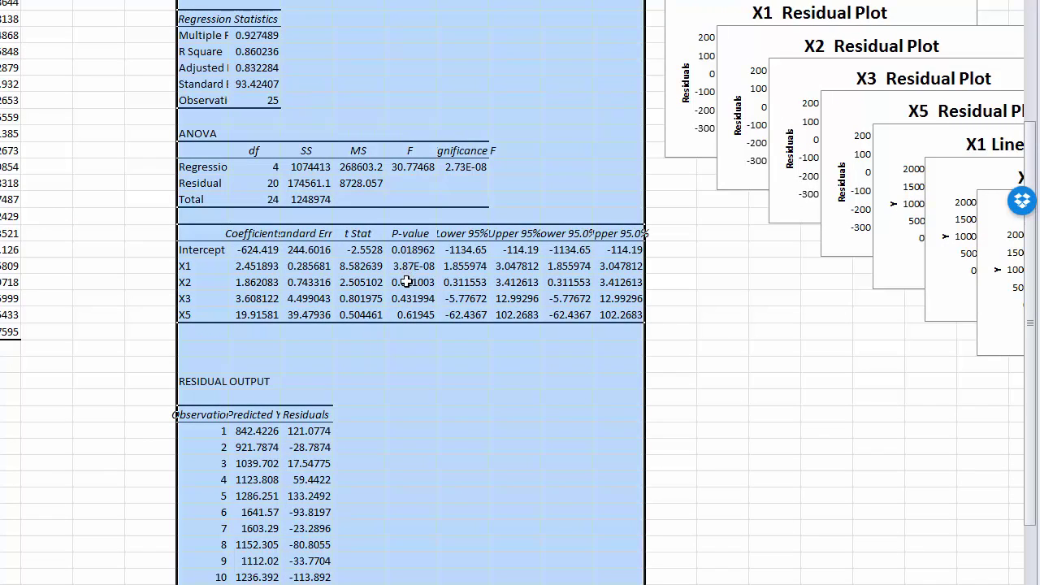
{"action": "left_click", "coordinate": [413, 315]}
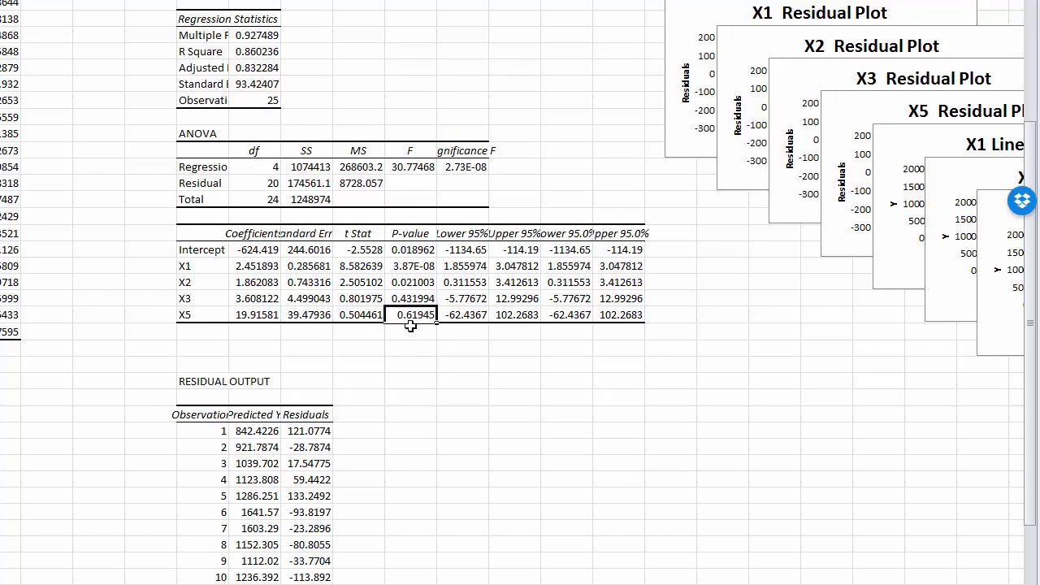
{"action": "left_click", "coordinate": [185, 316]}
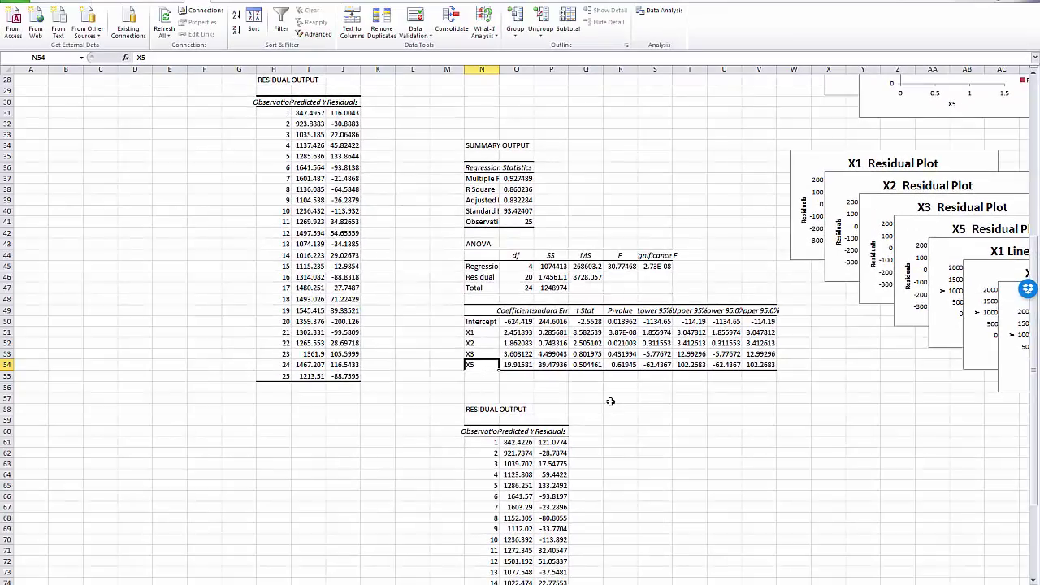
{"action": "scroll", "coordinate": [605, 390], "scroll_direction": "up", "scroll_amount": 9}
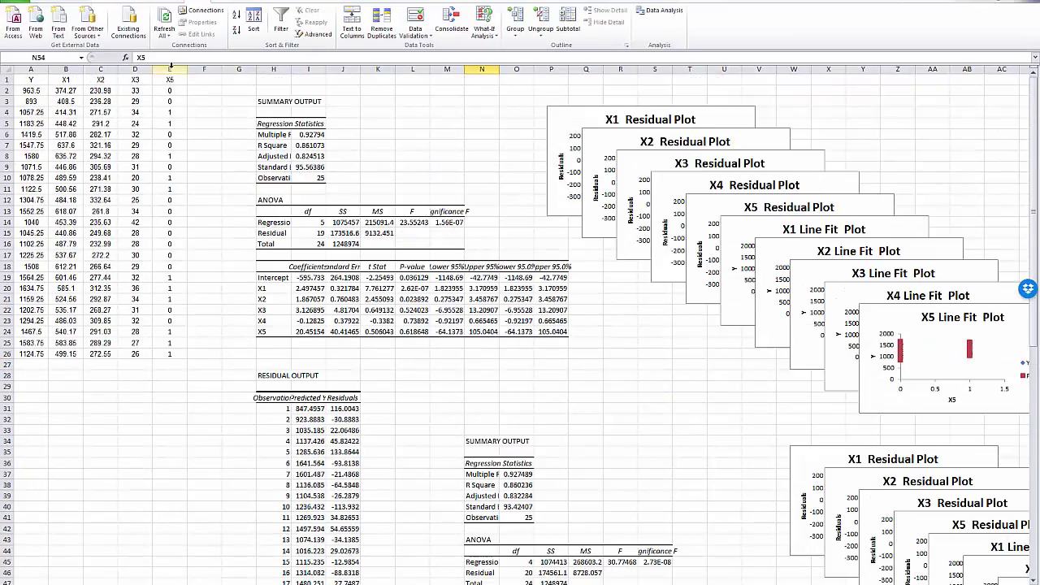
Step: Delete the X5 column, dismissing the invalid-reference warning
{"action": "left_click", "coordinate": [169, 69]}
{"action": "right_click", "coordinate": [170, 69]}
{"action": "left_click", "coordinate": [217, 152]}
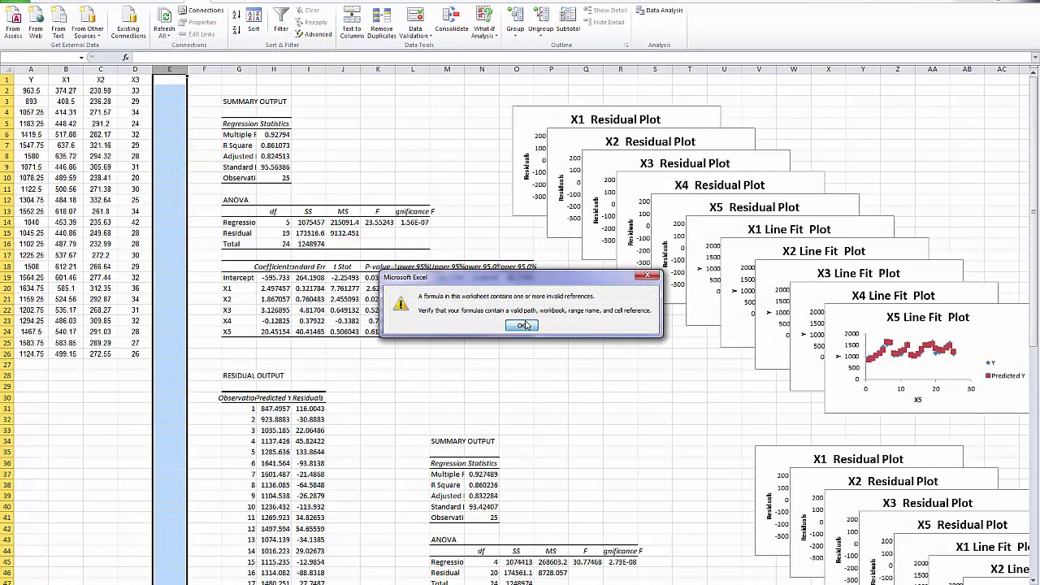
{"action": "left_click", "coordinate": [521, 325]}
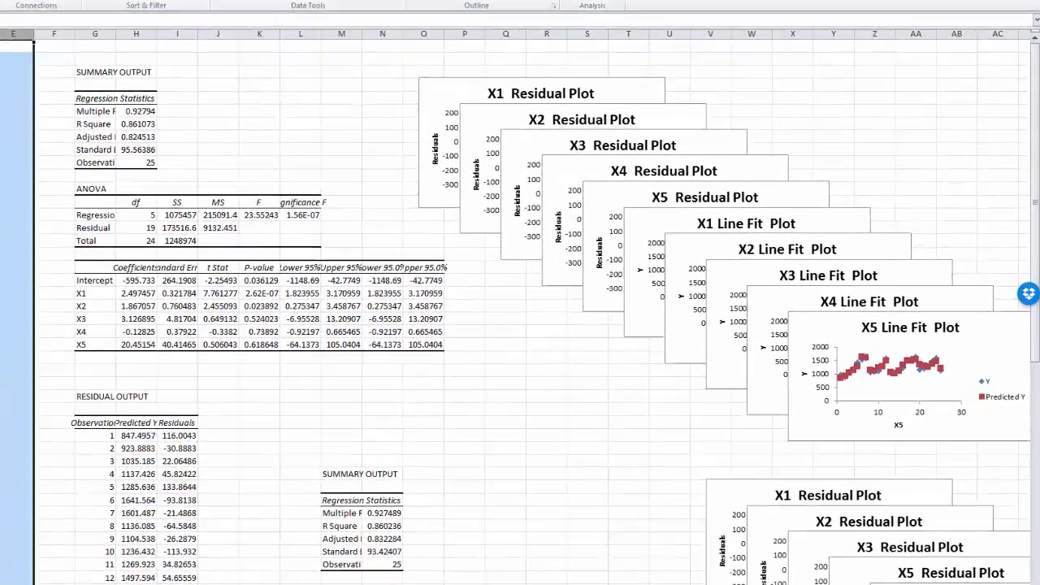
Step: Start a new regression with the Input X Range set to B1:D26 (X1–X3)
{"action": "left_click", "coordinate": [652, 14]}
{"action": "left_click", "coordinate": [641, 252]}
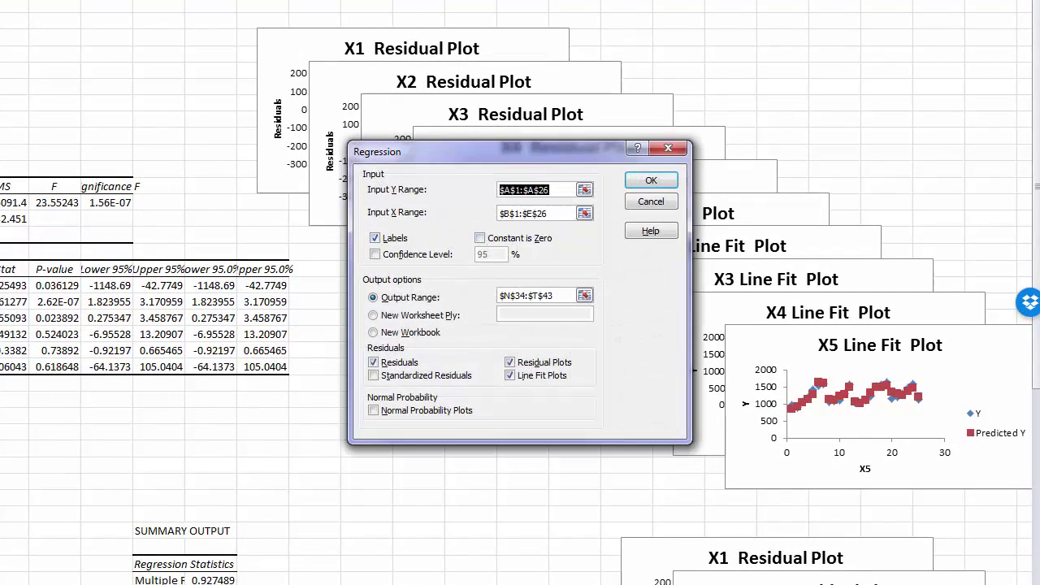
{"action": "left_click_drag", "start_coordinate": [549, 213], "coordinate": [499, 213]}
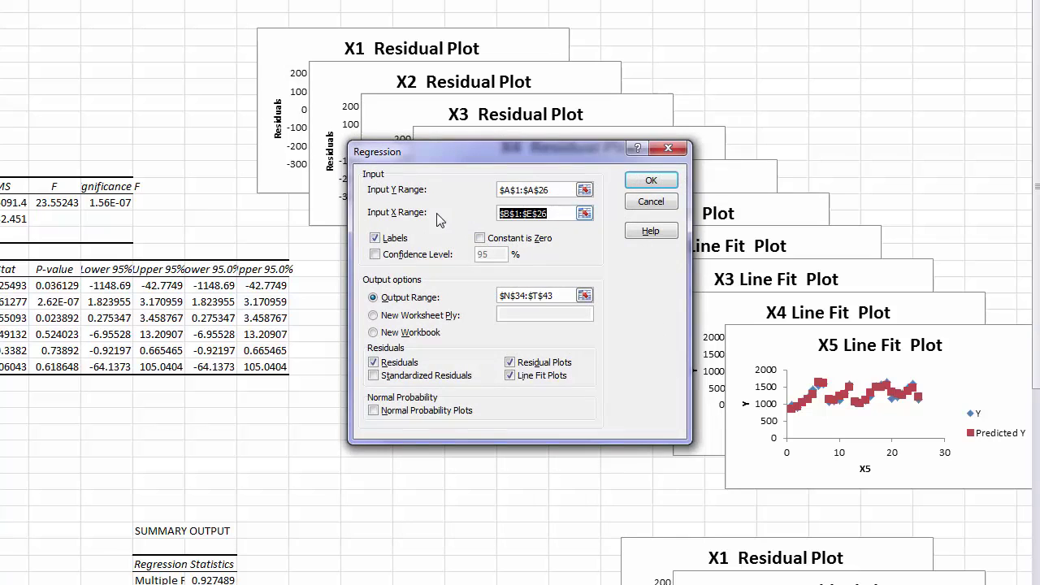
{"action": "key", "text": "BackSpace"}
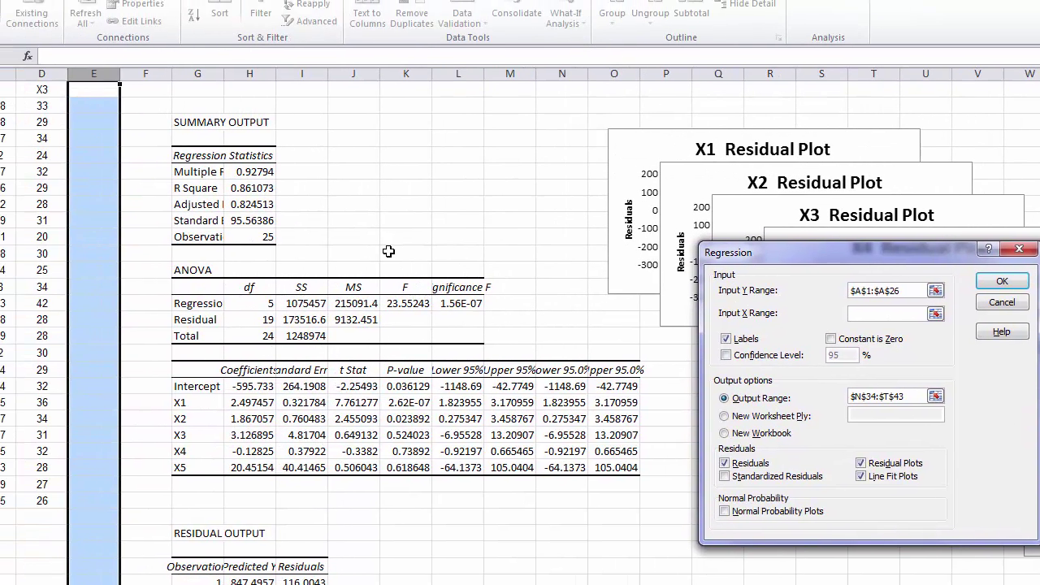
{"action": "left_click_drag", "start_coordinate": [4, 89], "coordinate": [38, 496]}
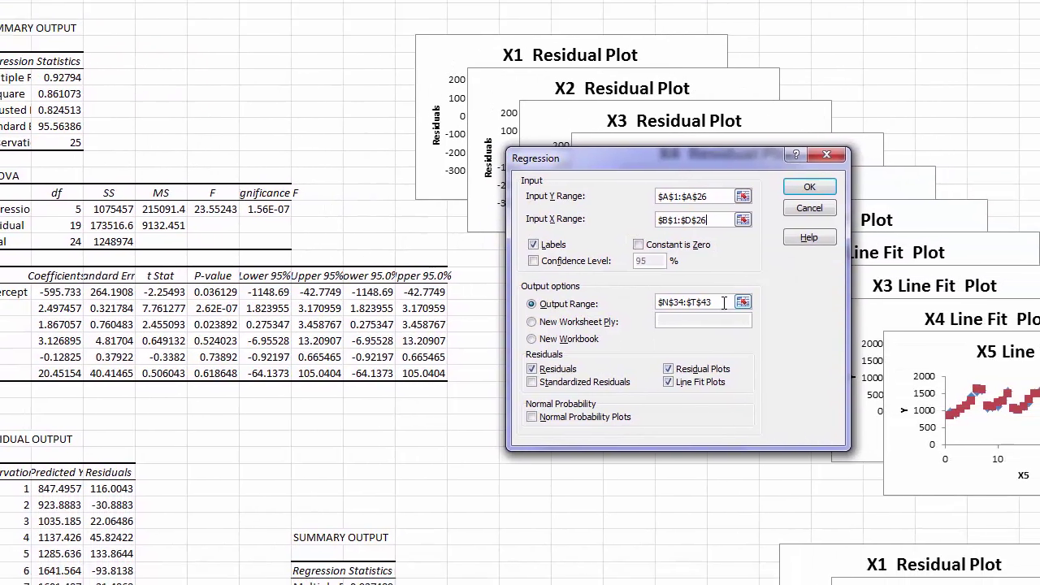
Step: Set the regression output range to S70:AA75
{"action": "left_click", "coordinate": [644, 353]}
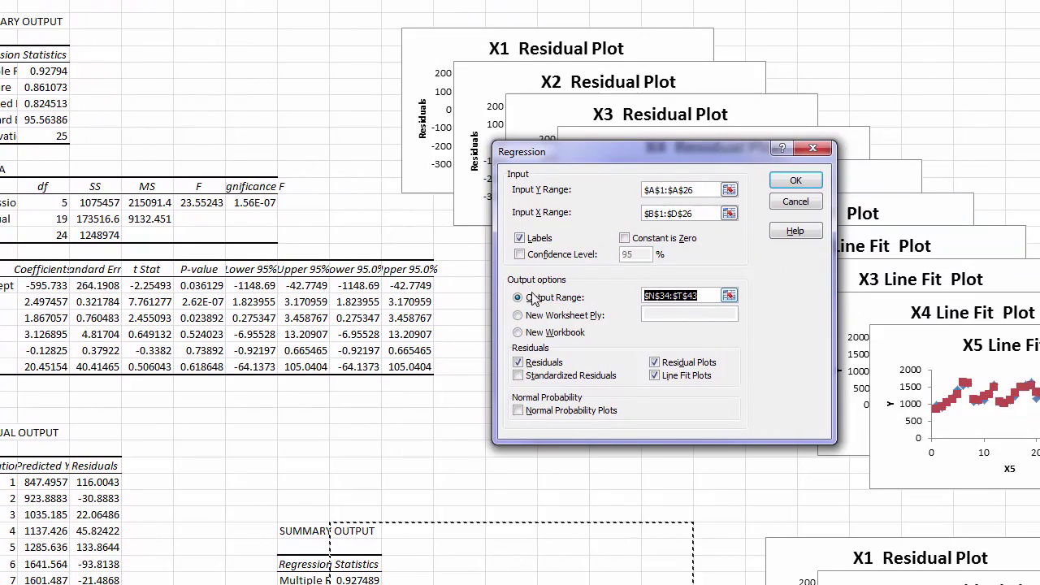
{"action": "key", "text": "BackSpace"}
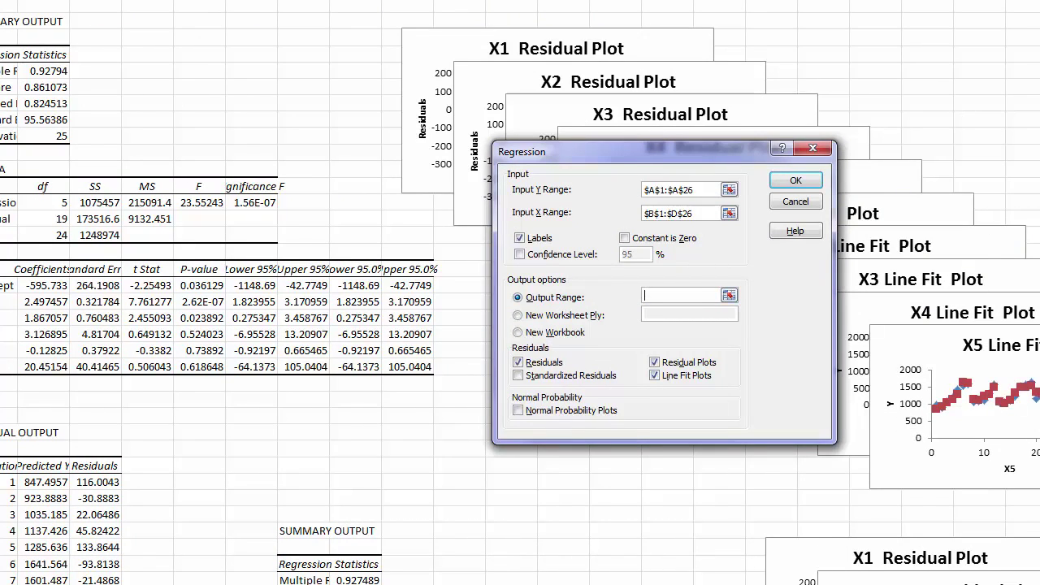
{"action": "scroll", "coordinate": [923, 376], "scroll_direction": "down", "scroll_amount": 2}
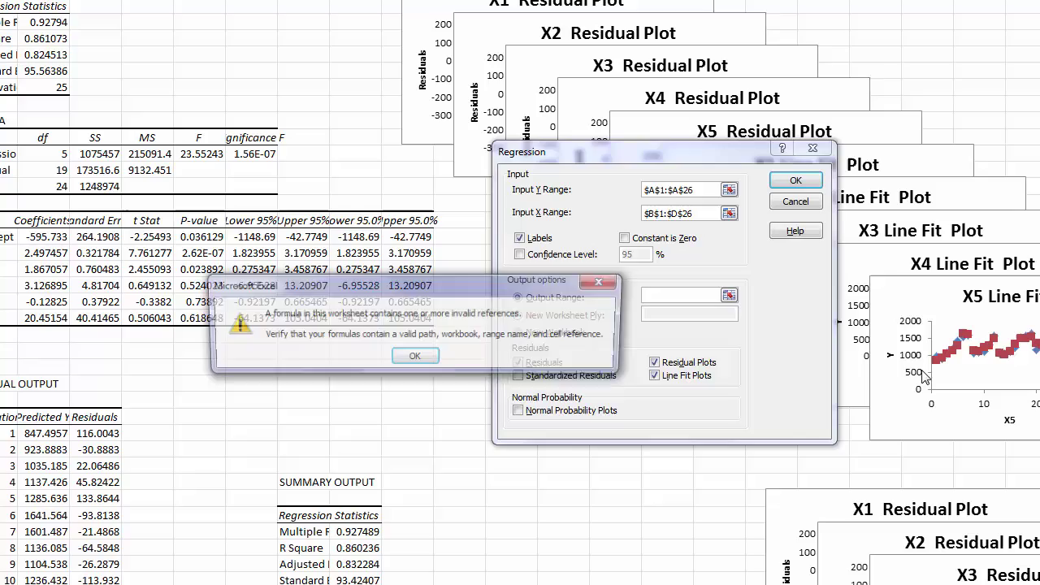
{"action": "left_click", "coordinate": [425, 359]}
{"action": "scroll", "coordinate": [655, 462], "scroll_direction": "down", "scroll_amount": 10}
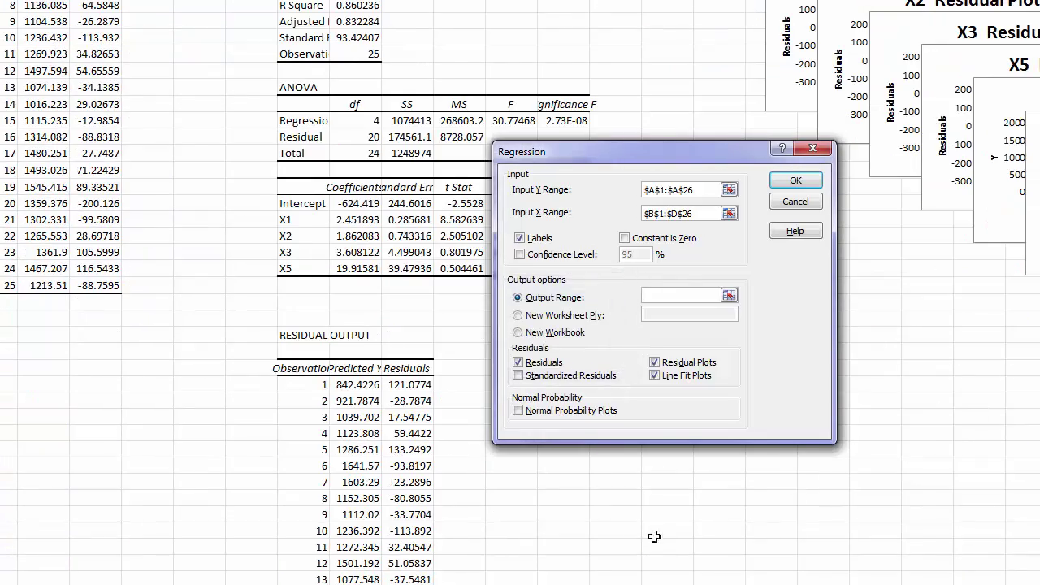
{"action": "left_click", "coordinate": [634, 532]}
{"action": "left_click_drag", "start_coordinate": [634, 533], "coordinate": [942, 495]}
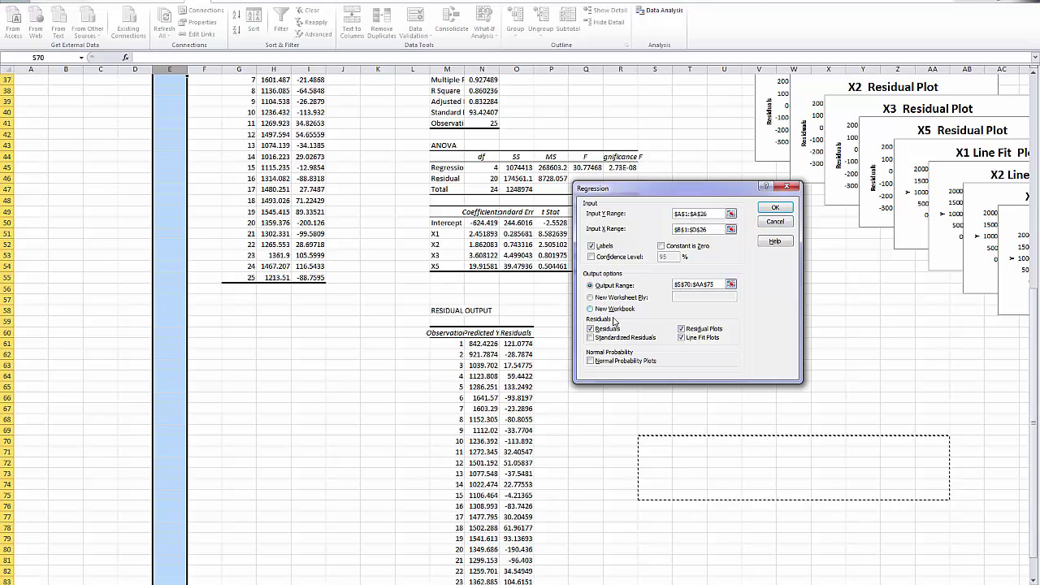
Step: Run the X1–X3 regression and check X3's p-value of 0.477967 in the new output
{"action": "left_click", "coordinate": [775, 208]}
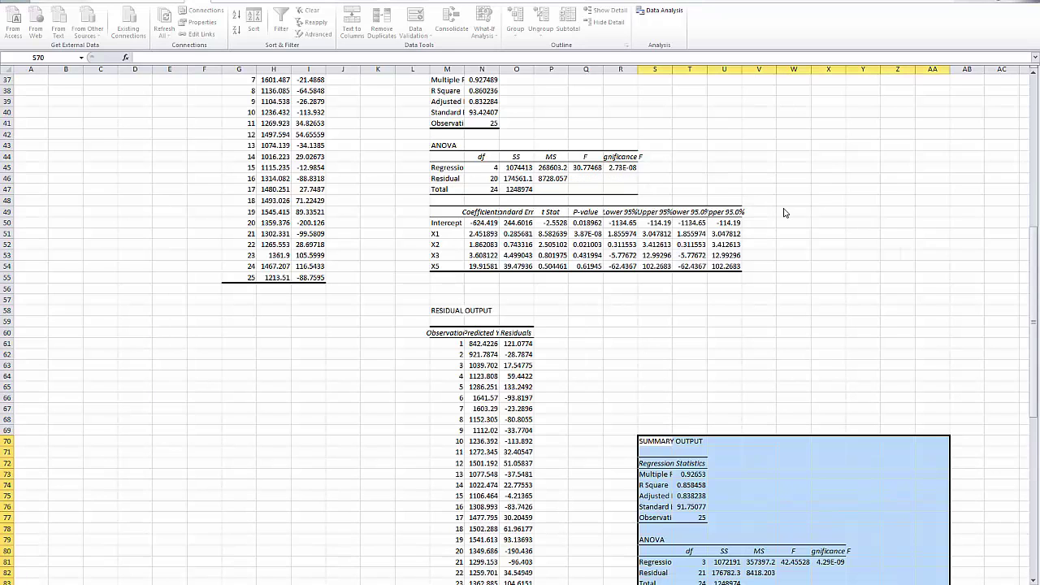
{"action": "scroll", "coordinate": [848, 344], "scroll_direction": "down", "scroll_amount": 5}
{"action": "scroll", "coordinate": [848, 368], "scroll_direction": "down", "scroll_amount": 1}
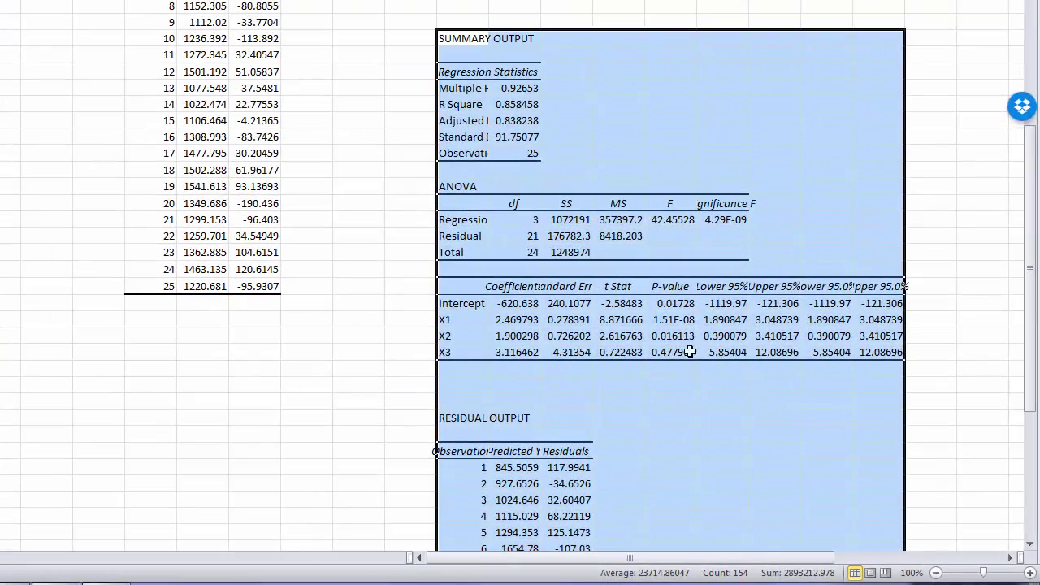
{"action": "left_click", "coordinate": [697, 372]}
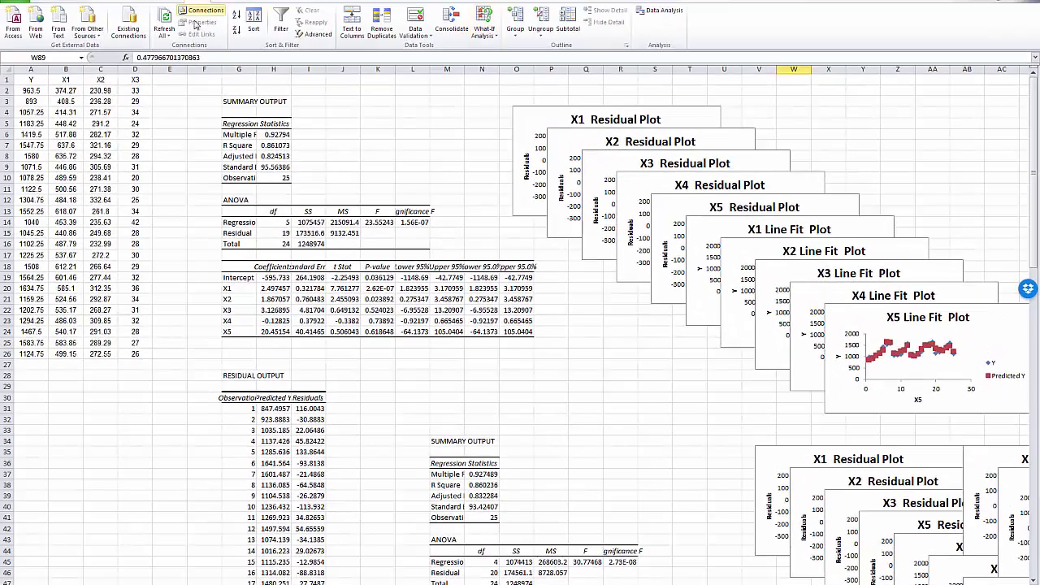
Step: Regress Y on X1 and X2 (B1:C26) with the output on a new worksheet
{"action": "left_click", "coordinate": [662, 10]}
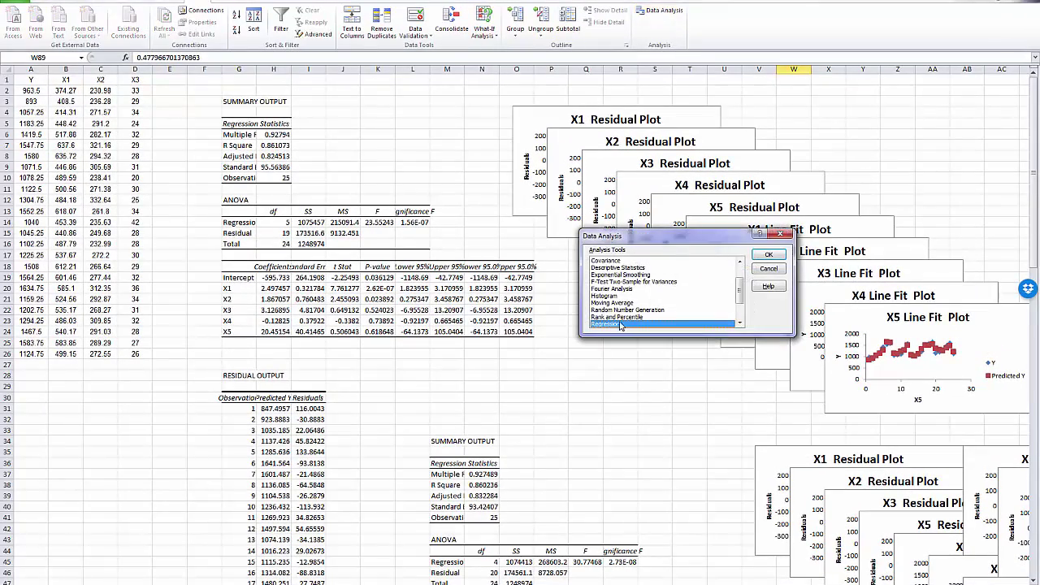
{"action": "left_click", "coordinate": [767, 256]}
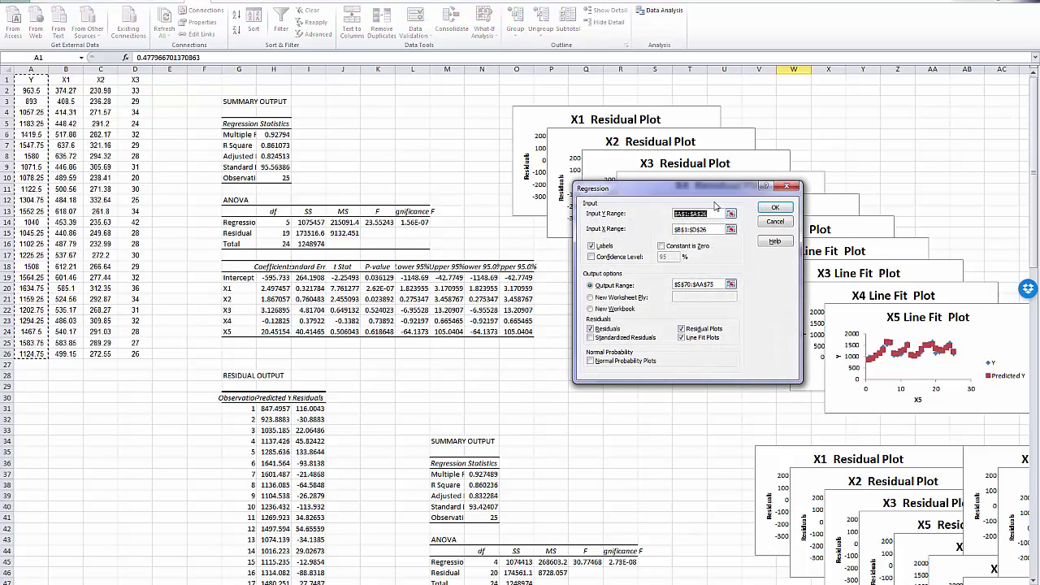
{"action": "key", "text": "Tab"}
{"action": "key", "text": "BackSpace"}
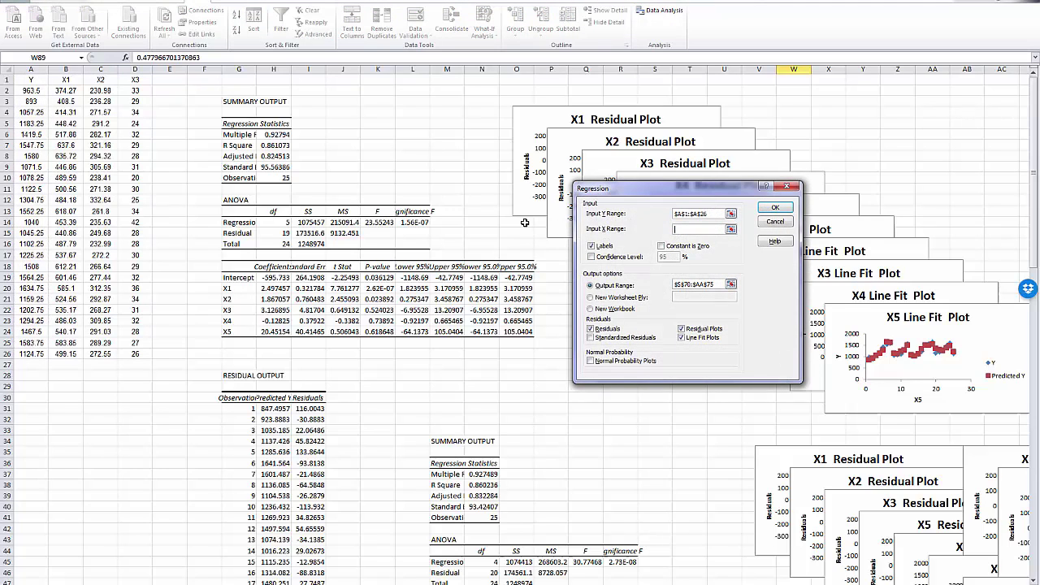
{"action": "left_click_drag", "start_coordinate": [59, 79], "coordinate": [96, 347]}
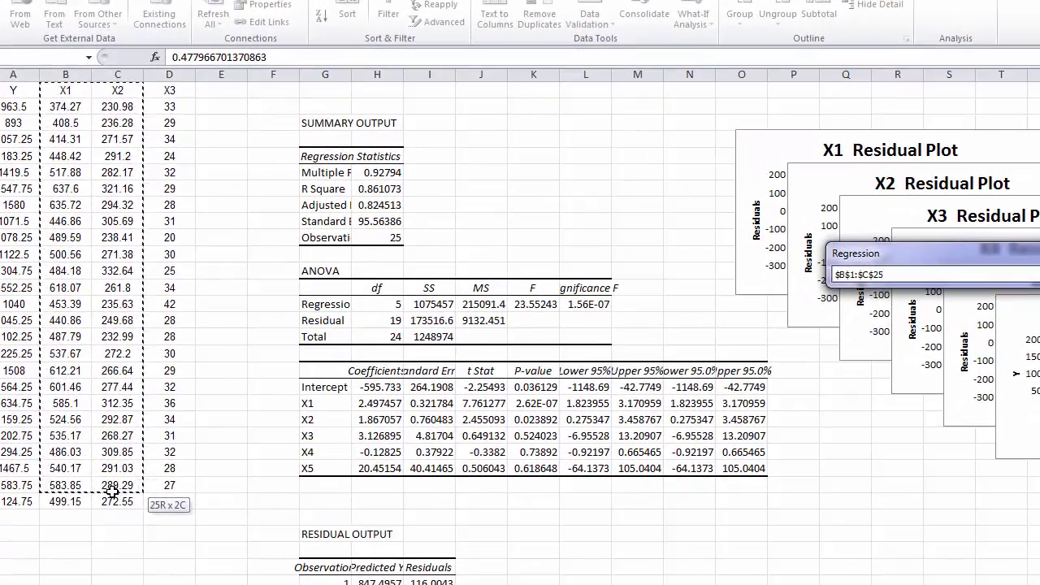
{"action": "left_click_drag", "start_coordinate": [112, 491], "coordinate": [112, 502]}
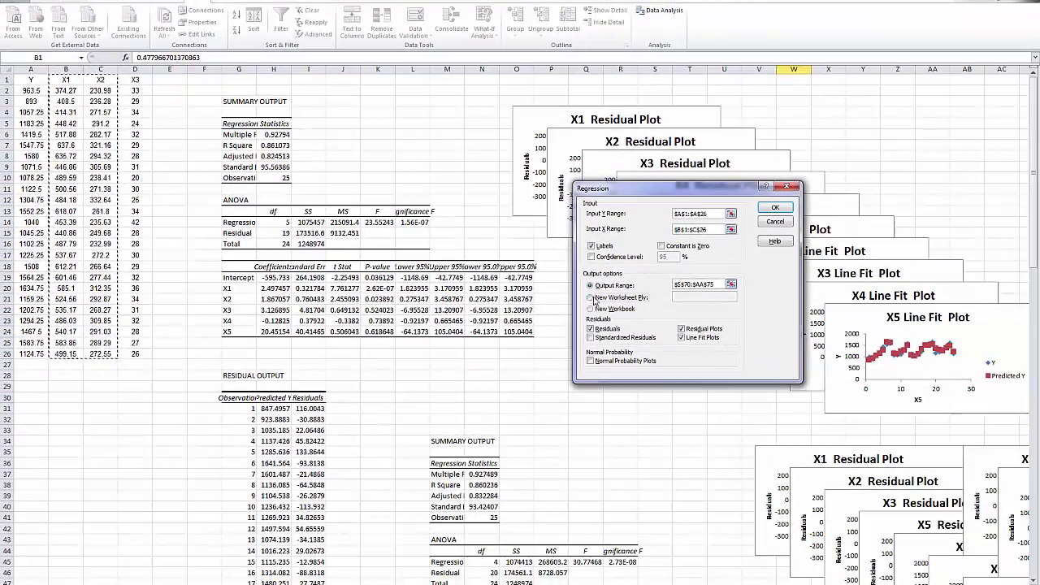
{"action": "left_click", "coordinate": [591, 297]}
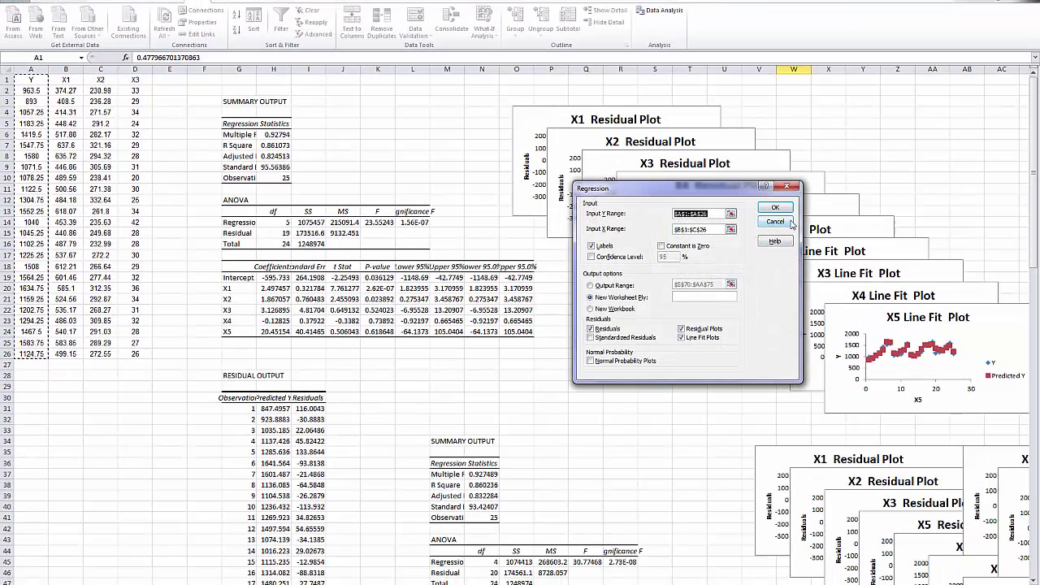
{"action": "left_click", "coordinate": [774, 207]}
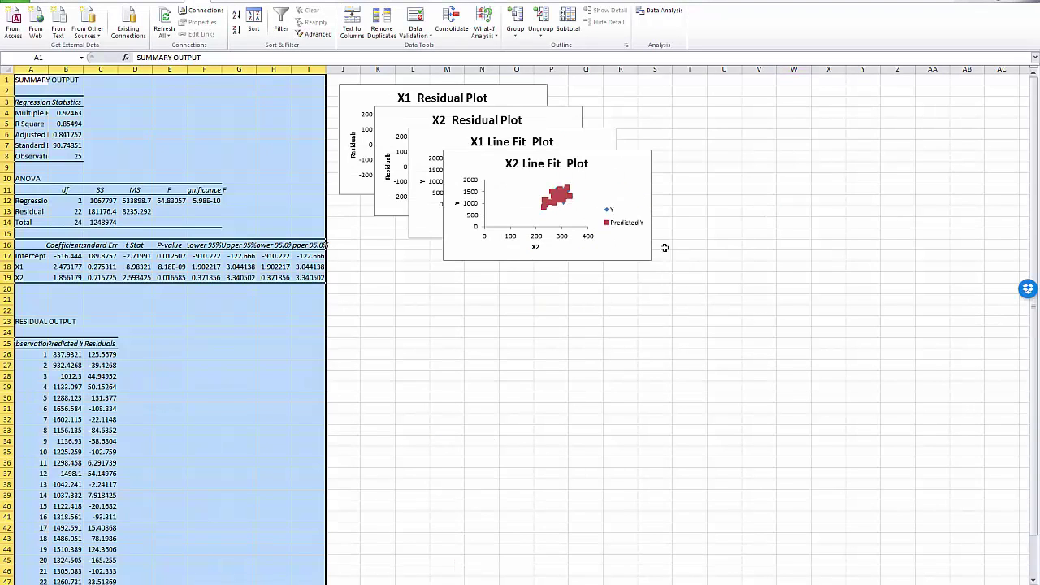
{"action": "left_click", "coordinate": [173, 278]}
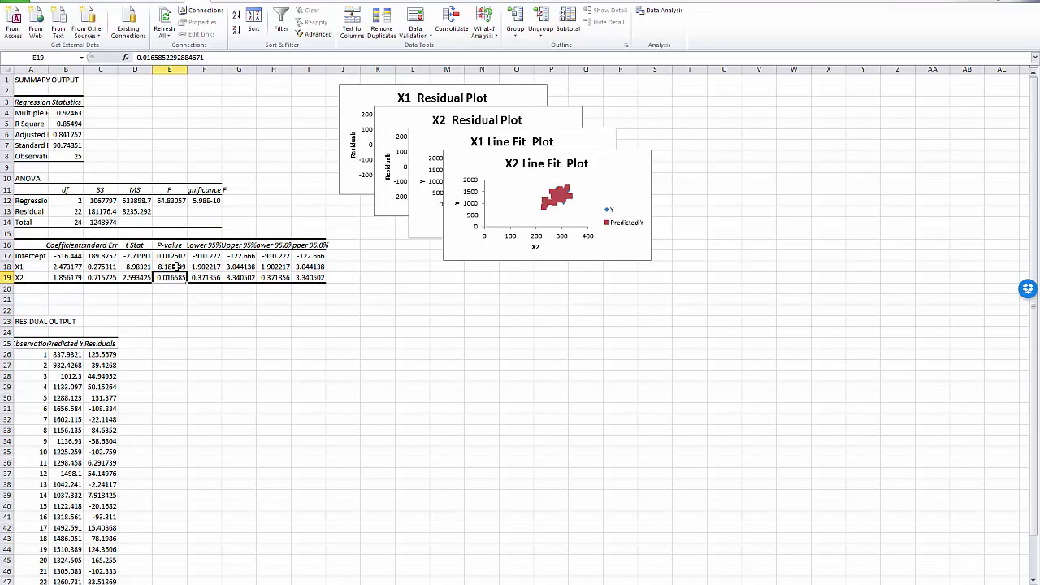
{"action": "left_click", "coordinate": [176, 268]}
{"action": "left_click", "coordinate": [175, 280]}
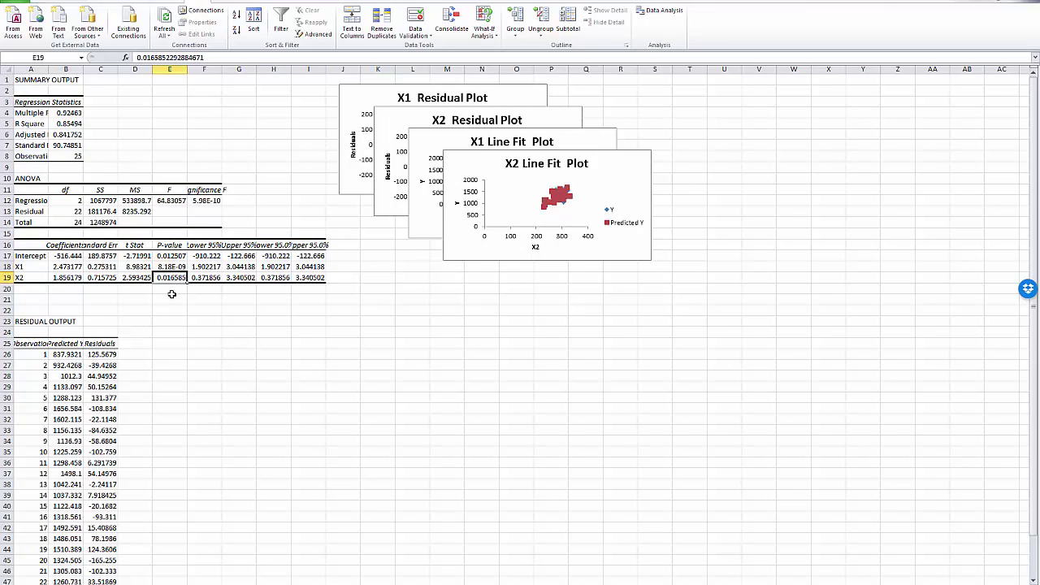